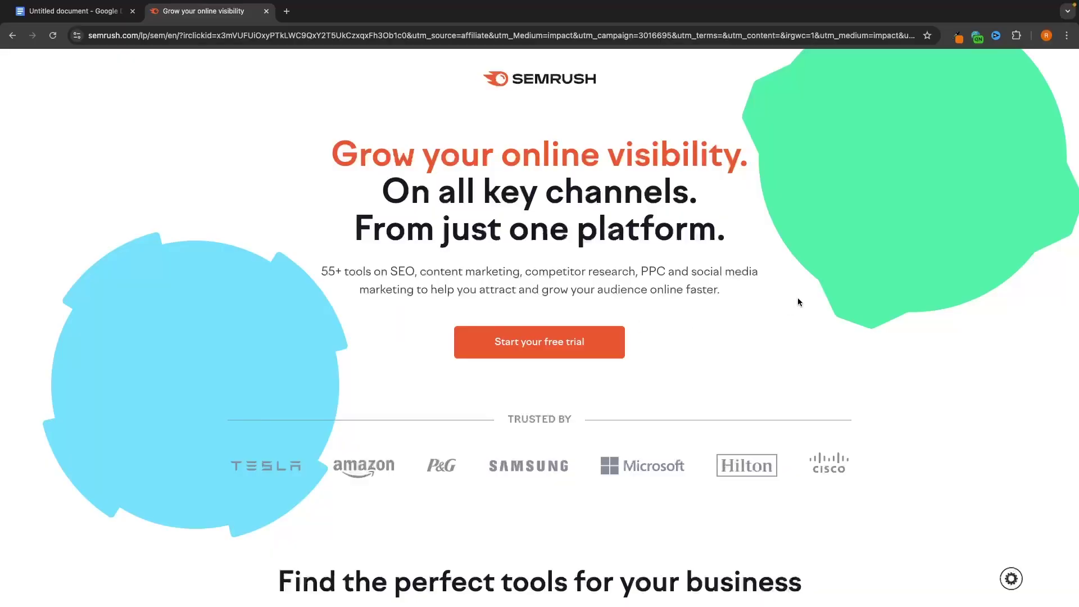
# Start the Semrush free trial from the landing page to reach the Projects dashboard
pyautogui.click(576, 344)
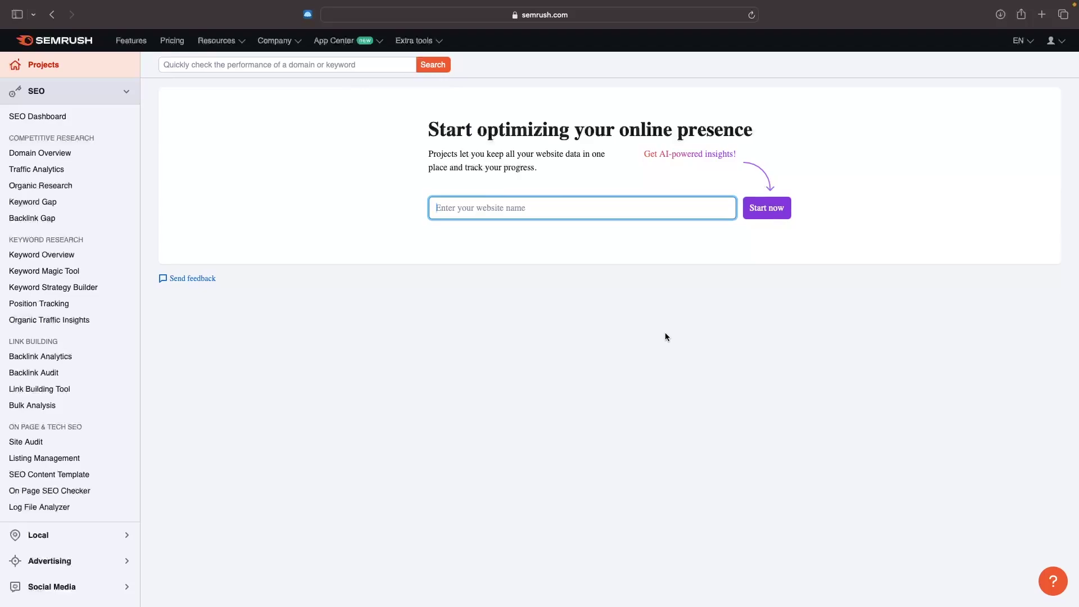
# Search the Keyword Magic Tool for 'email marketing'
pyautogui.click(56, 271)
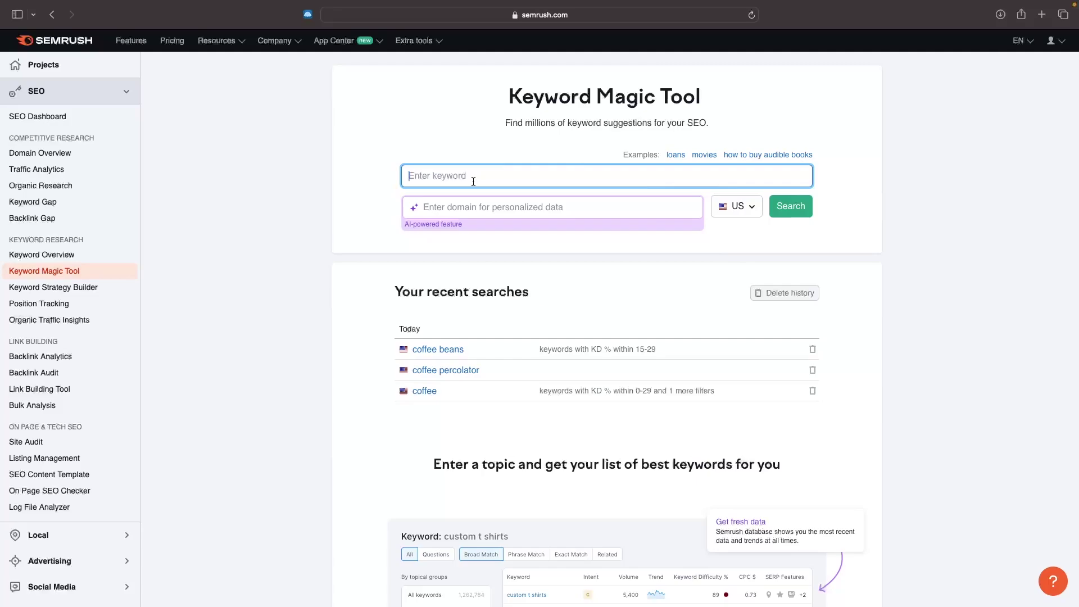
pyautogui.write('email marketing')
pyautogui.press('Return')
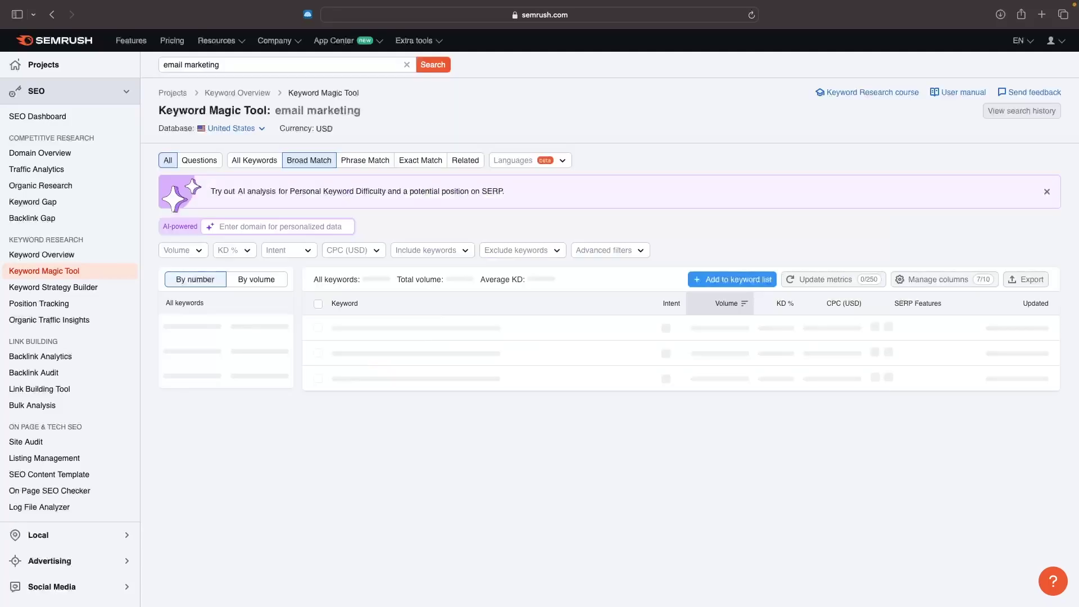
pyautogui.scroll(-2, 483, 194)
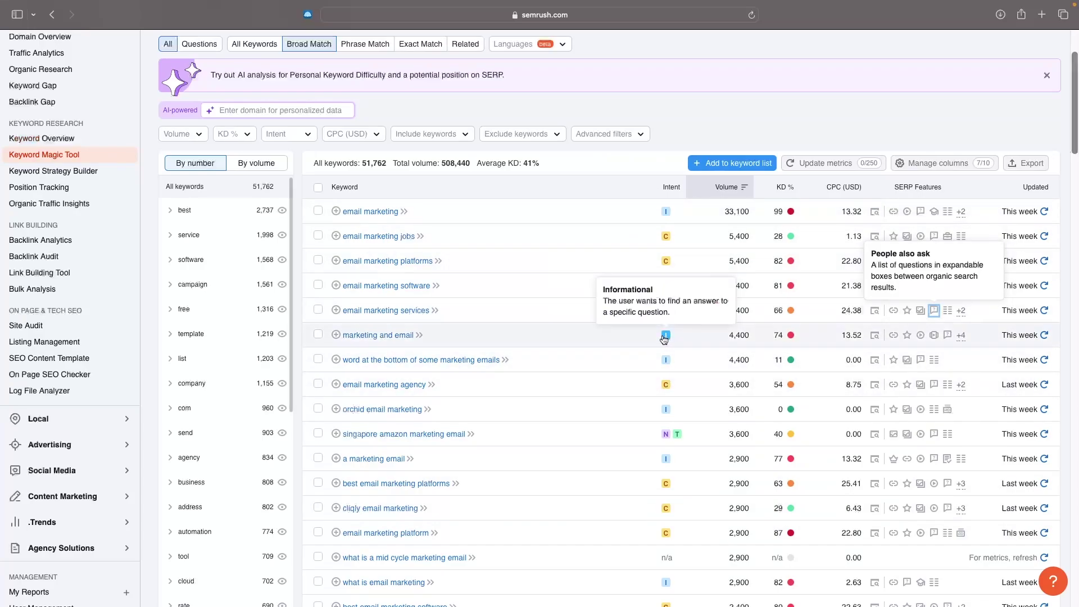
pyautogui.moveTo(667, 265)
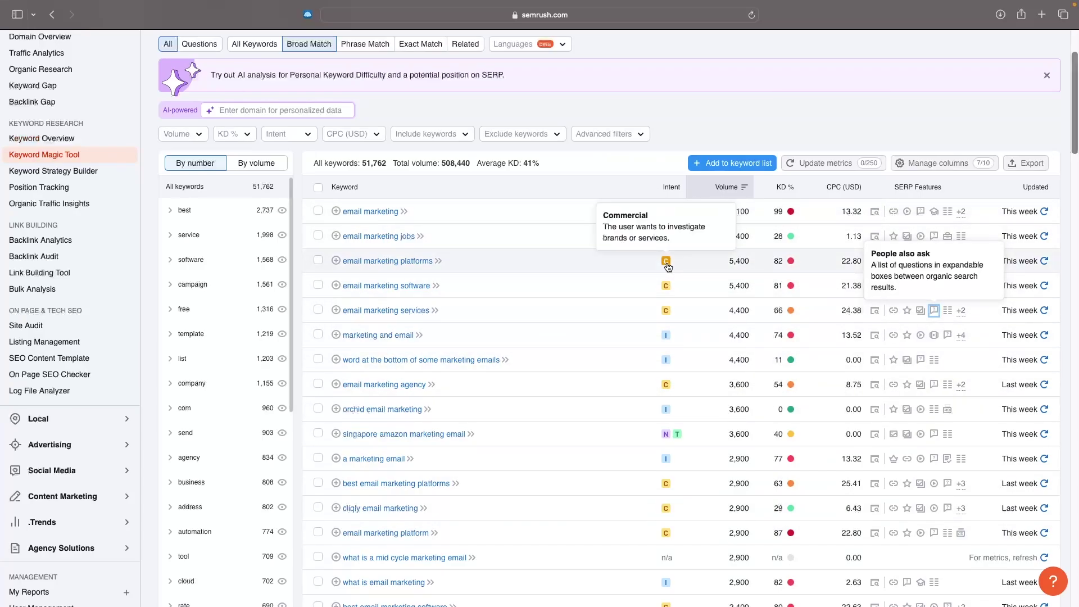
pyautogui.scroll(-3, 632, 430)
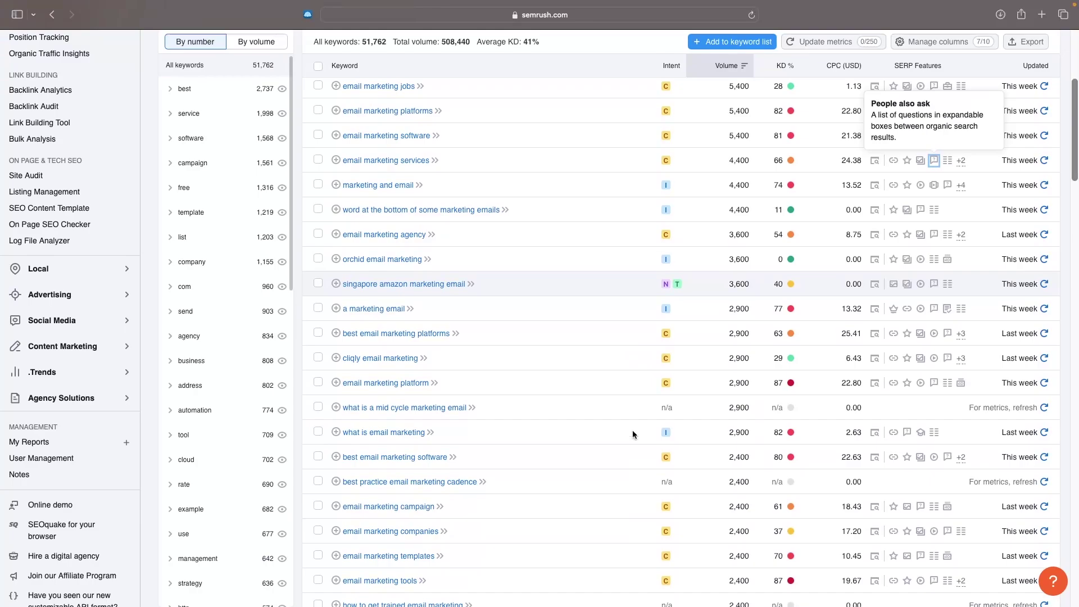
pyautogui.scroll(5, 632, 430)
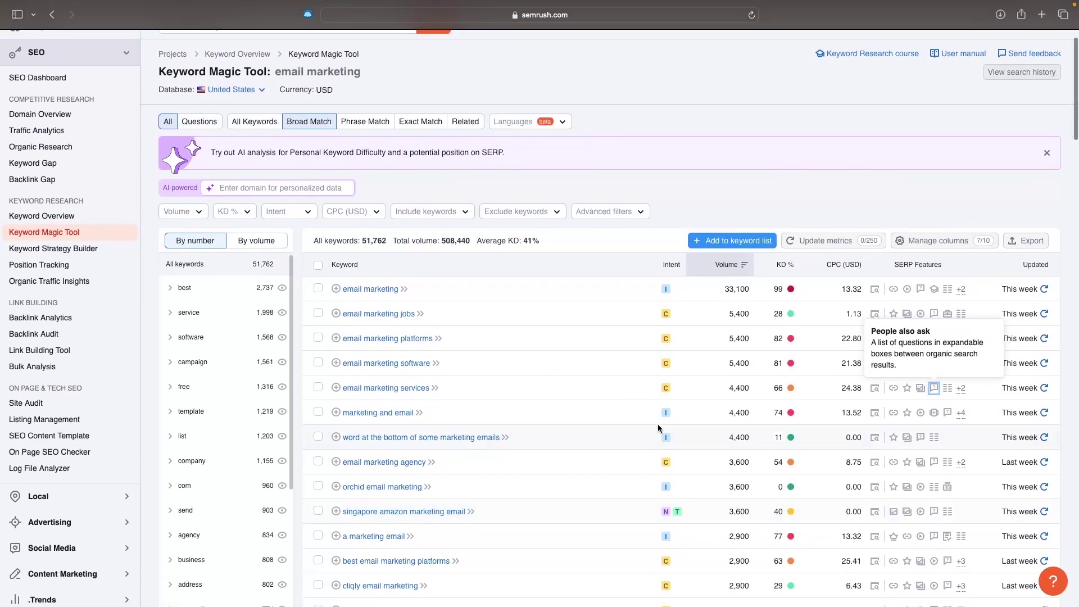
pyautogui.scroll(-1, 668, 435)
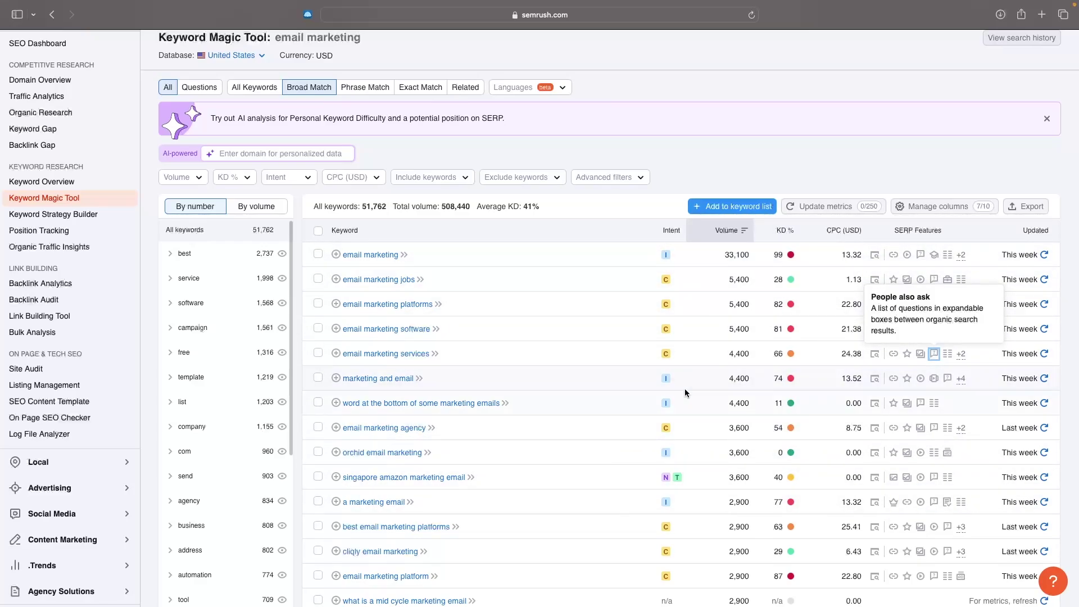
pyautogui.moveTo(787, 405)
pyautogui.moveTo(782, 253)
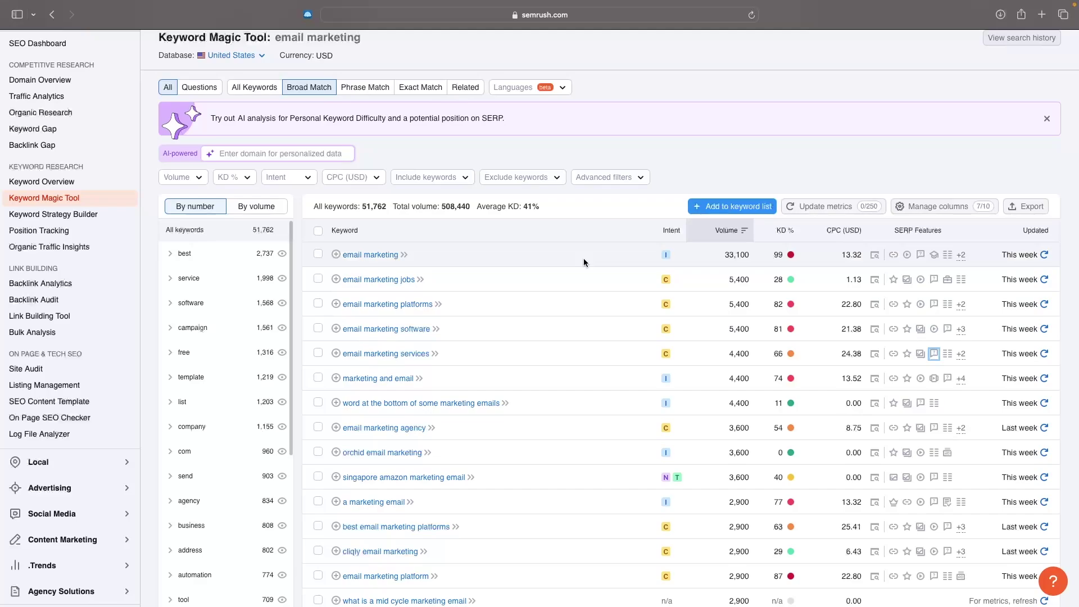
pyautogui.scroll(2, 583, 261)
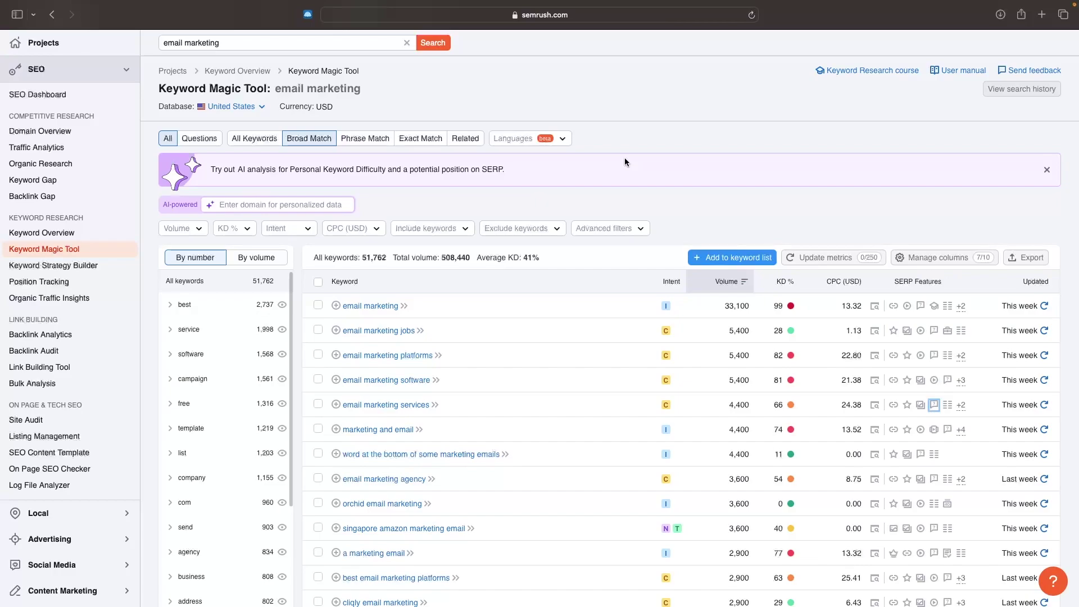
pyautogui.scroll(-1, 646, 163)
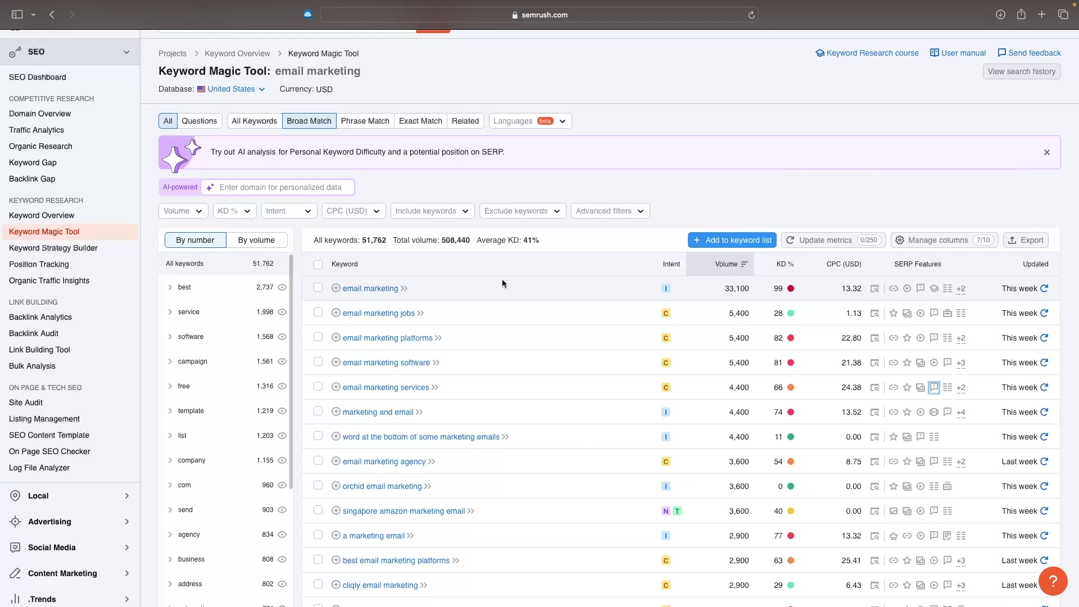
pyautogui.scroll(1, 501, 278)
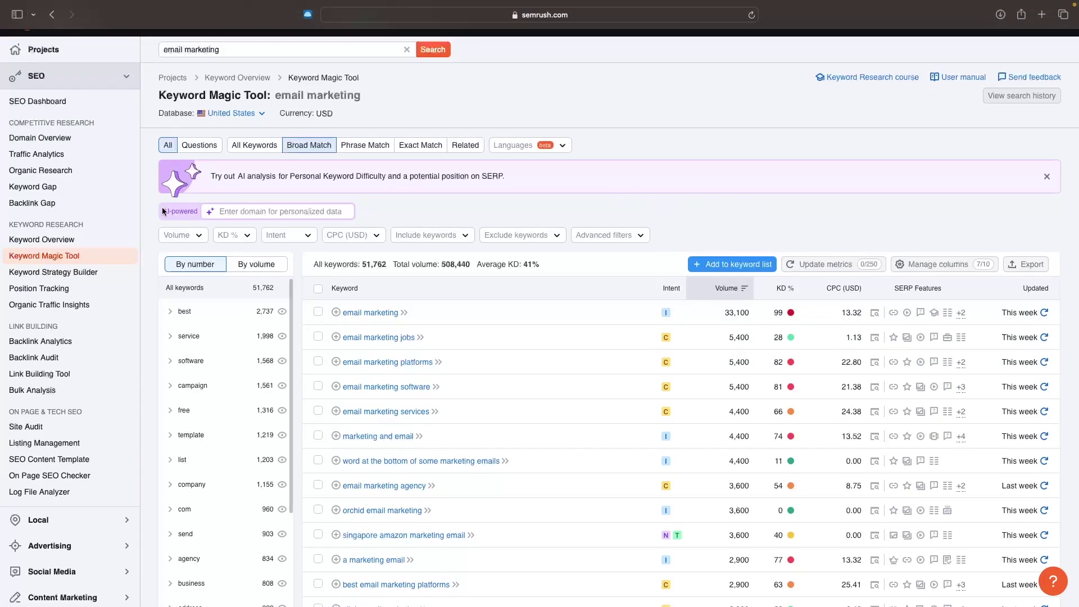
pyautogui.click(247, 236)
pyautogui.click(239, 388)
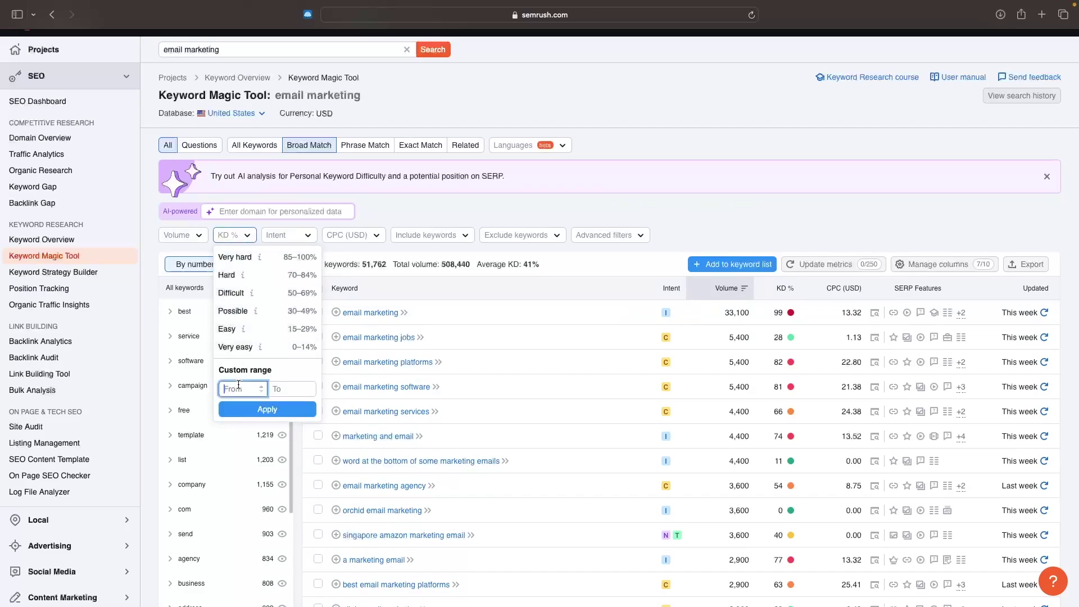
pyautogui.write('0')
pyautogui.click(284, 385)
pyautogui.write('29')
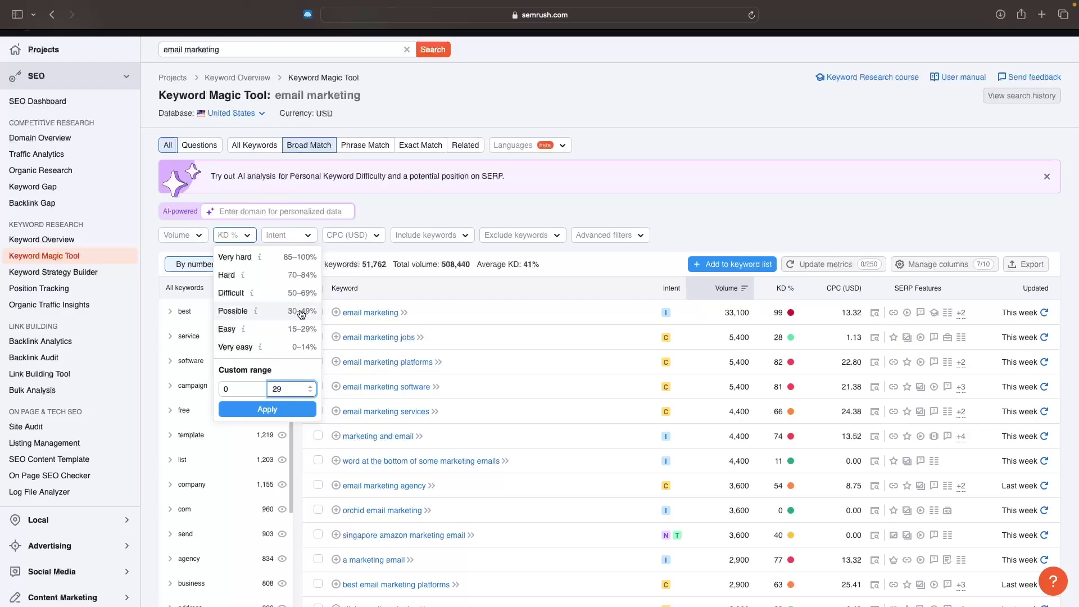
pyautogui.click(258, 407)
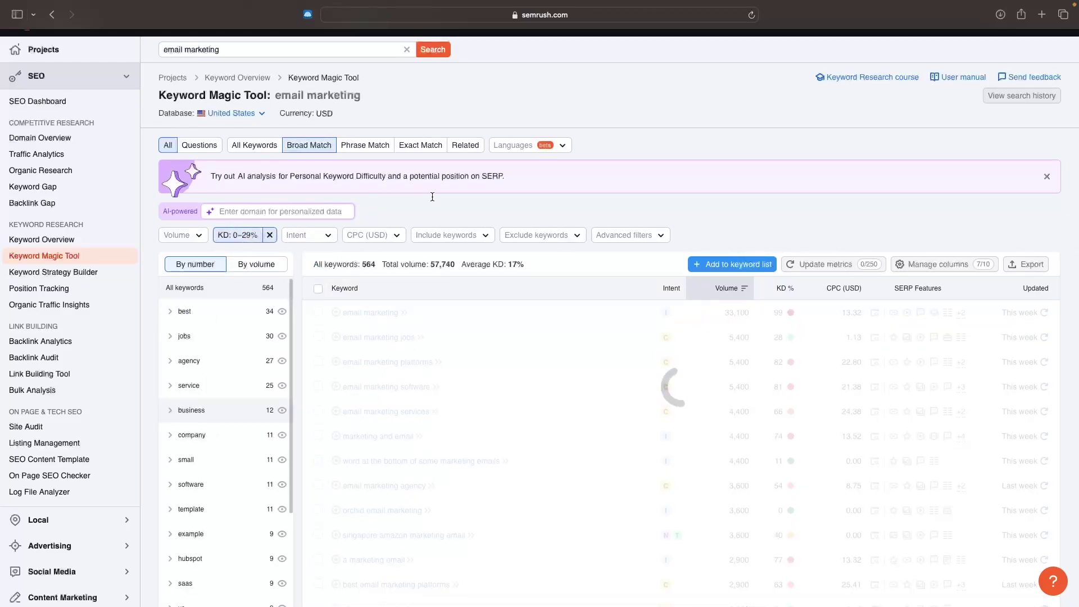
pyautogui.scroll(1, 620, 194)
pyautogui.scroll(-2, 652, 198)
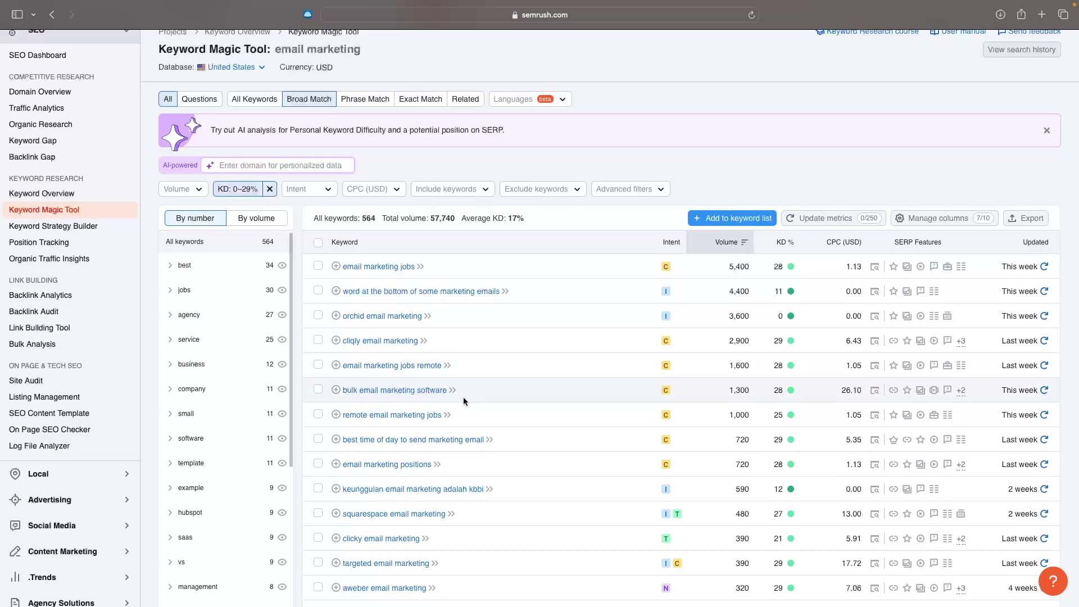
pyautogui.scroll(-1, 463, 397)
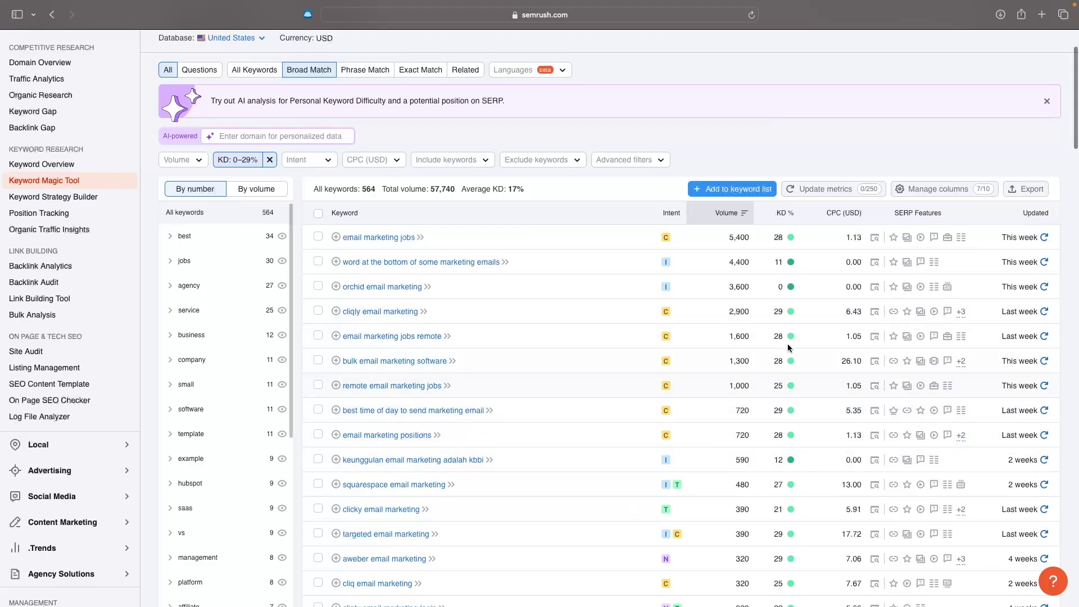
pyautogui.scroll(1, 764, 367)
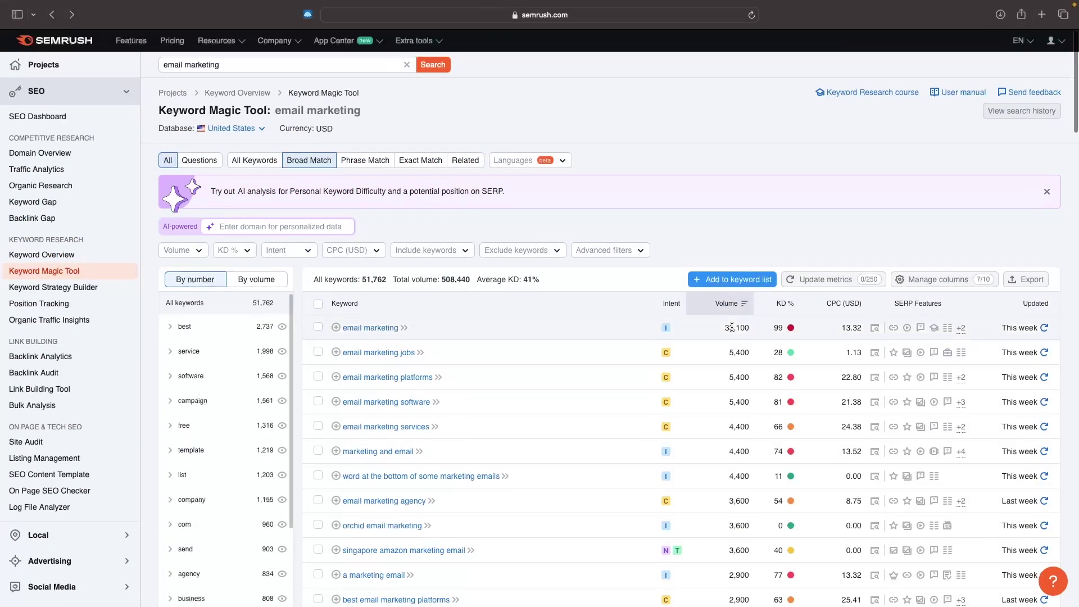
pyautogui.scroll(-2, 731, 327)
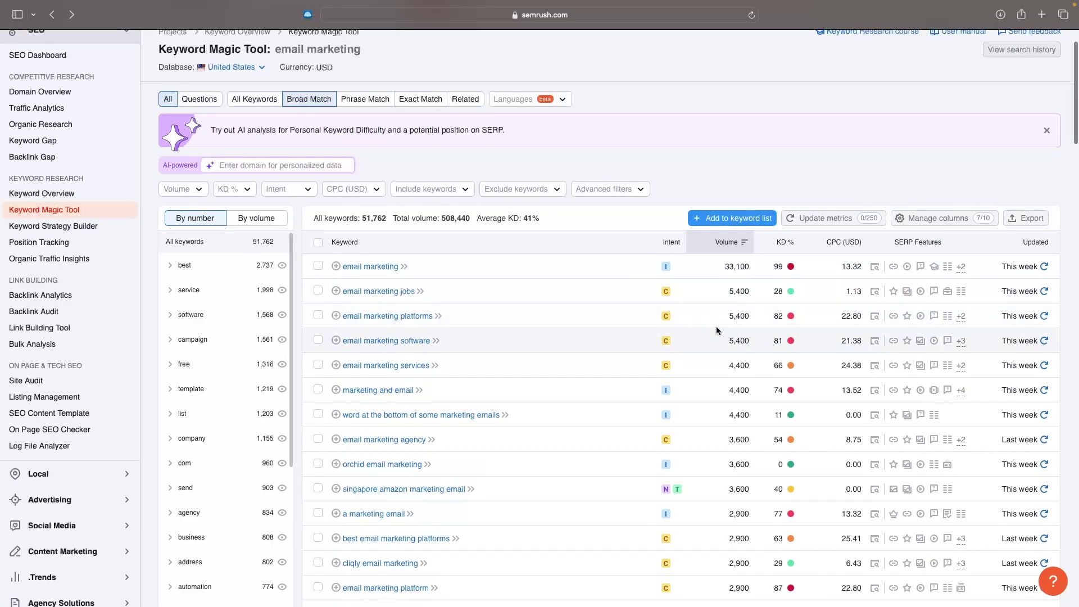
# Open the 'email marketing platforms' Keyword Overview and scroll to its SERP Analysis URLs
pyautogui.click(379, 318)
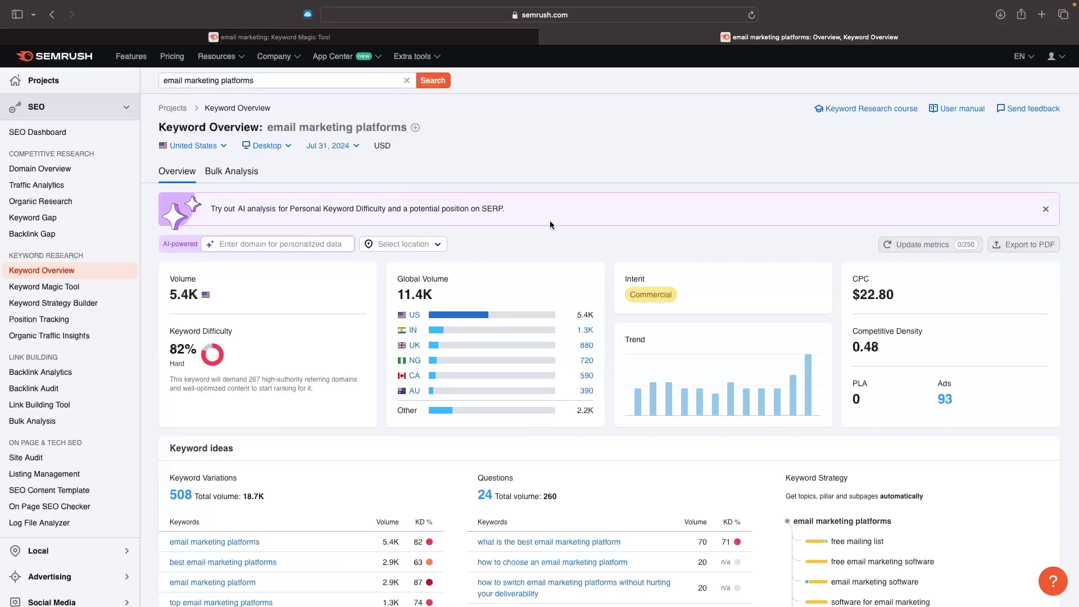
pyautogui.scroll(-1, 579, 228)
pyautogui.scroll(-1, 582, 235)
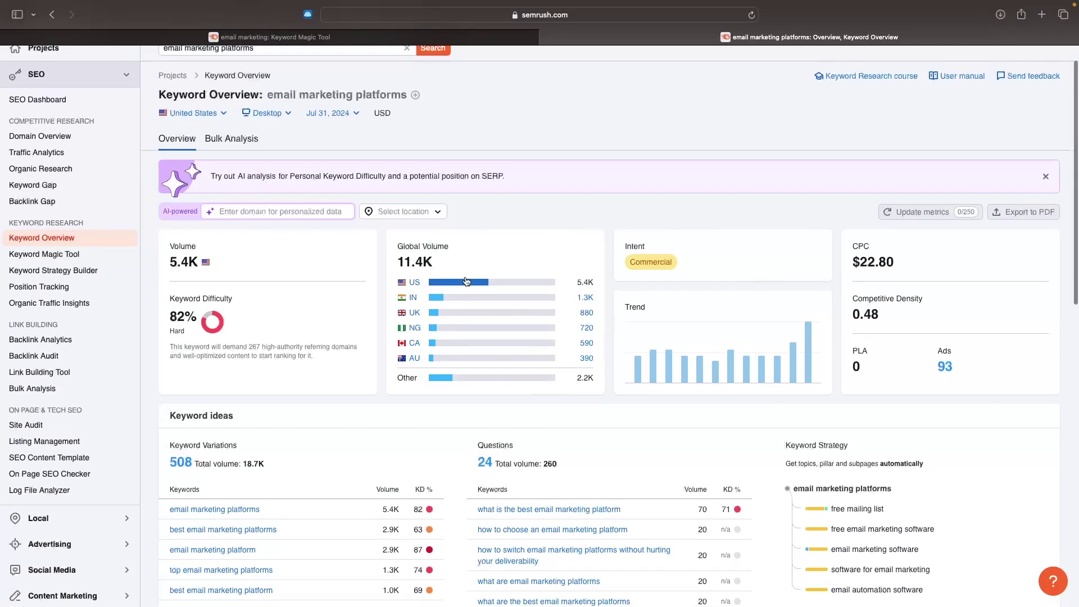
pyautogui.scroll(-2, 483, 337)
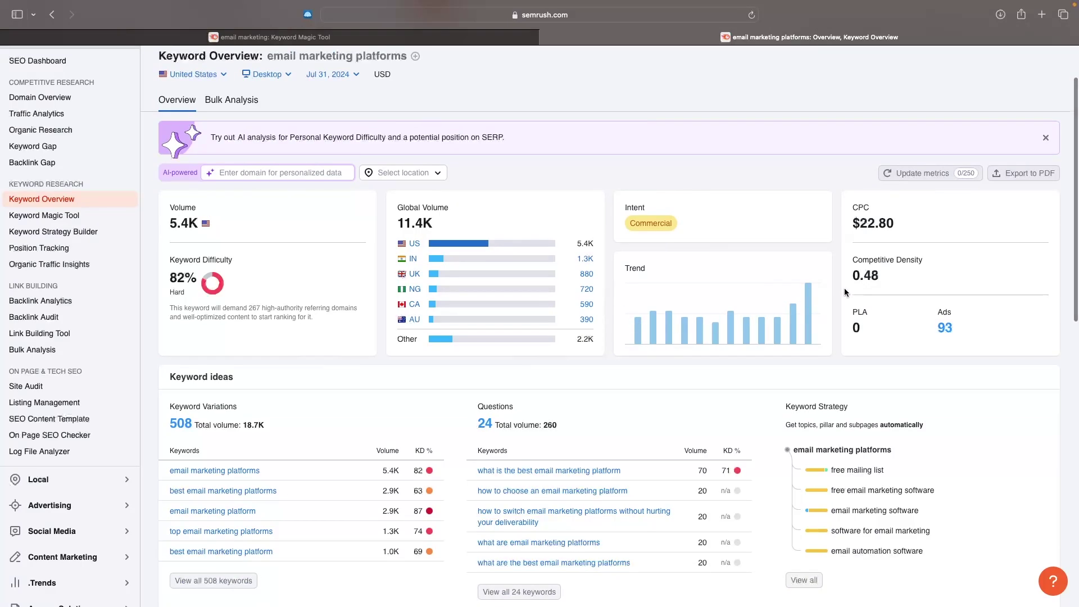
pyautogui.scroll(-3, 732, 300)
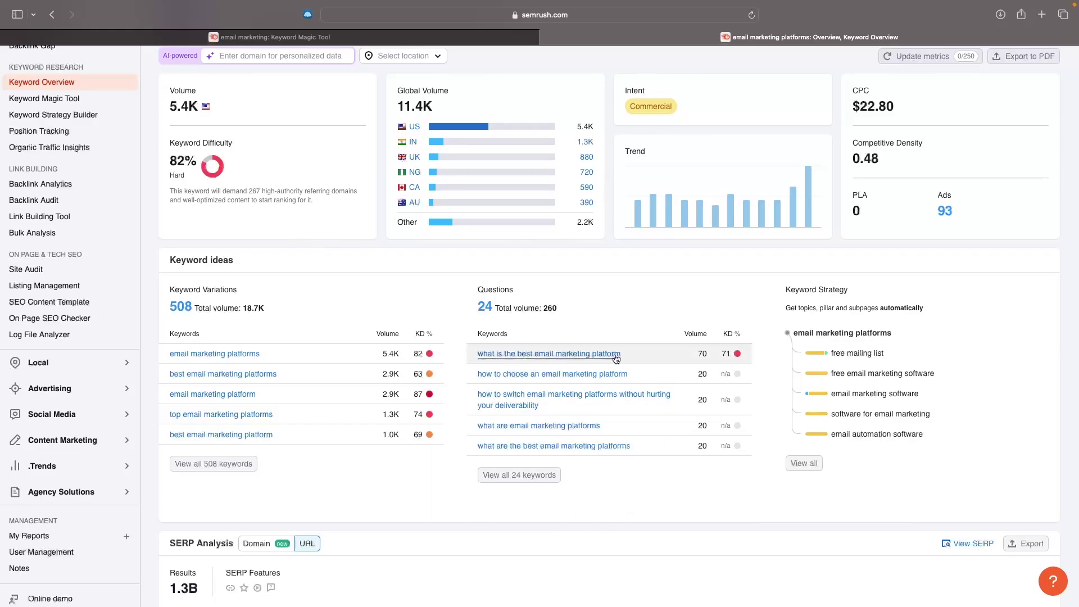
pyautogui.scroll(-1, 663, 376)
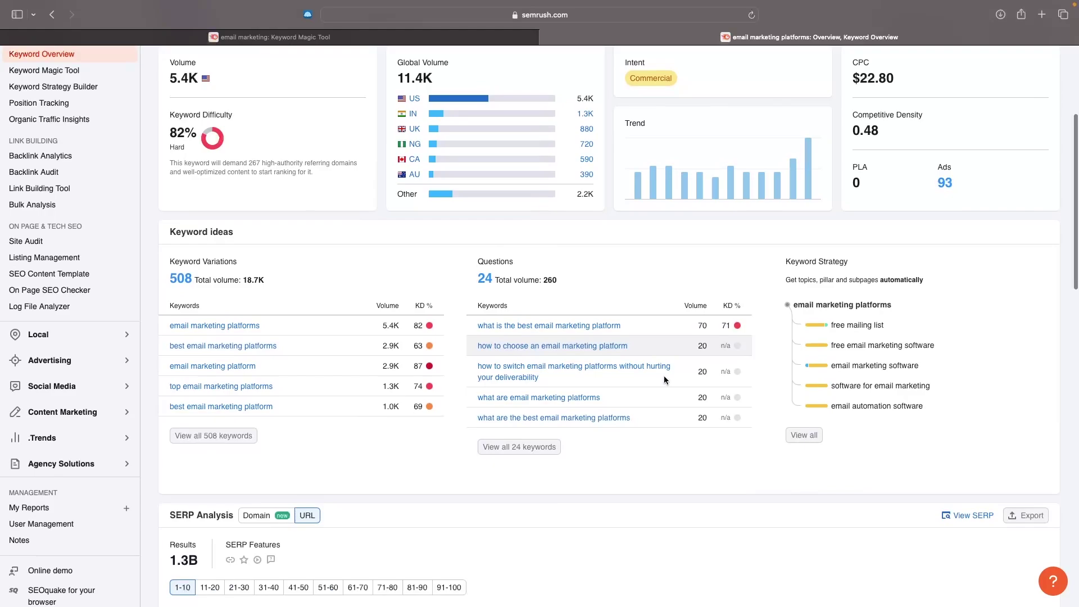
pyautogui.scroll(-6, 664, 377)
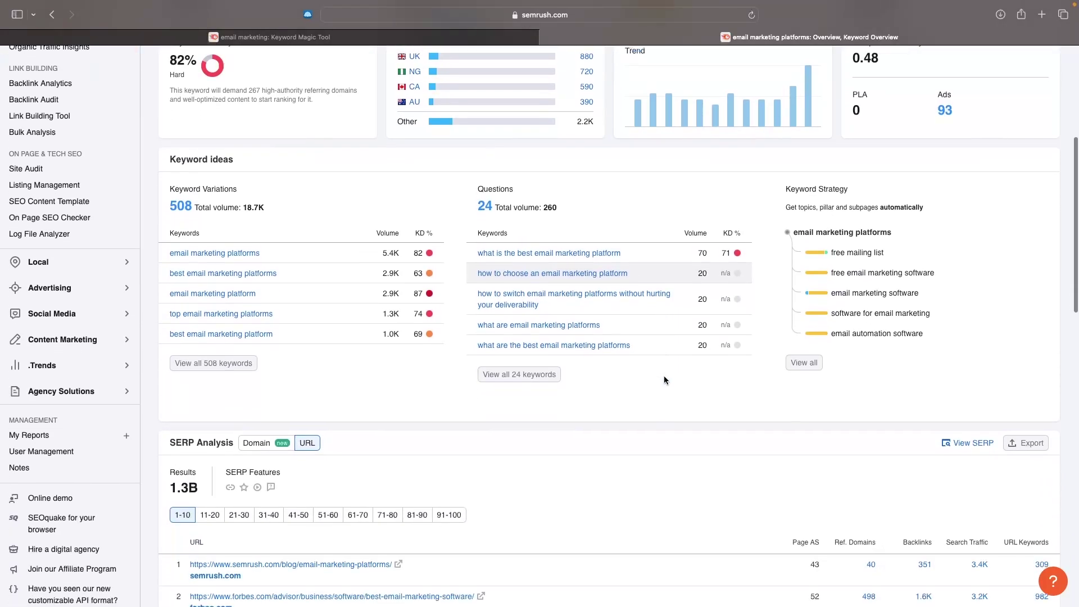
pyautogui.scroll(-2, 663, 376)
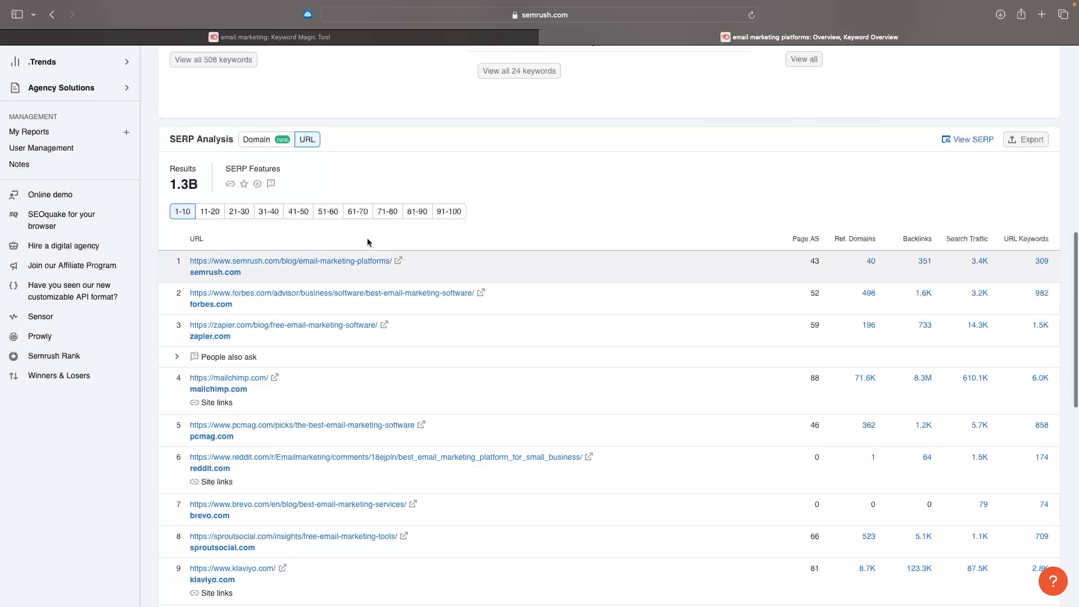
pyautogui.scroll(-1, 258, 382)
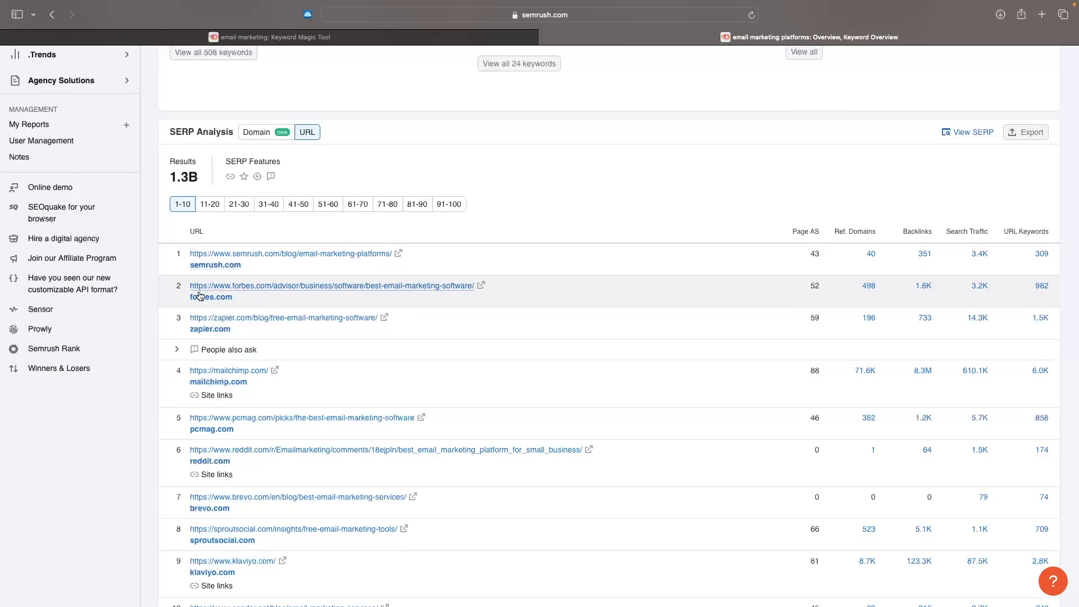
# Open Organic Research for forbes.com, briefly view the site, then close it
pyautogui.click(217, 297)
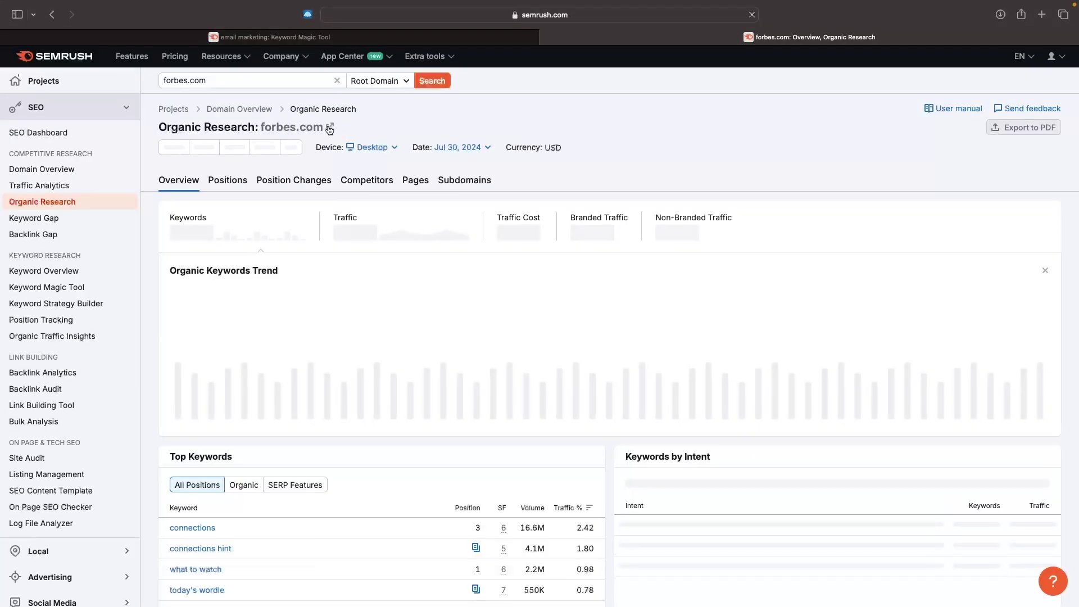
pyautogui.click(330, 127)
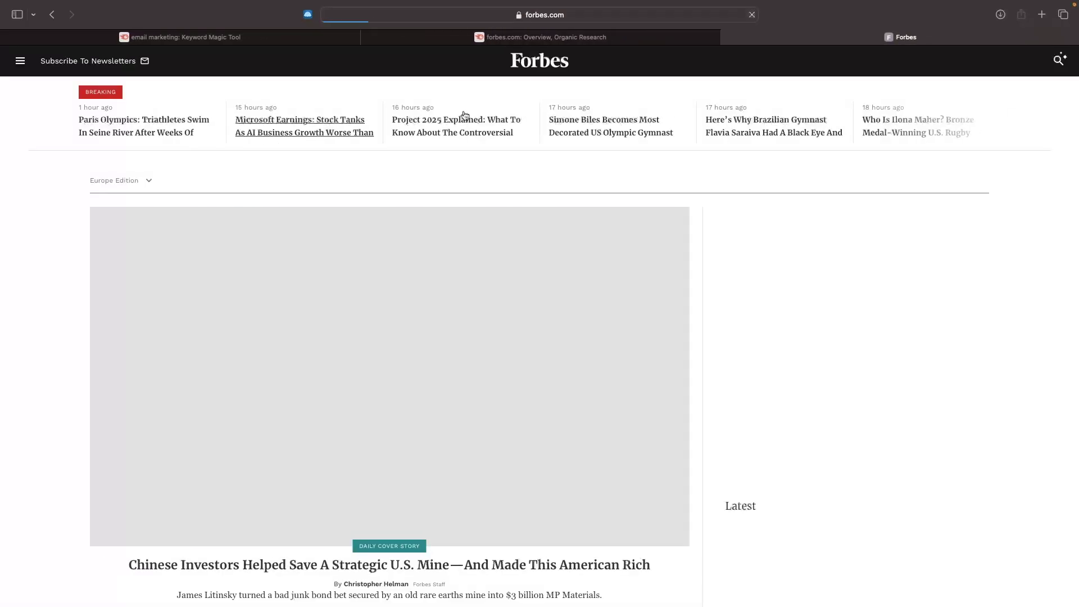
pyautogui.press('super+w')
pyautogui.hscroll(-5, 487, 263)
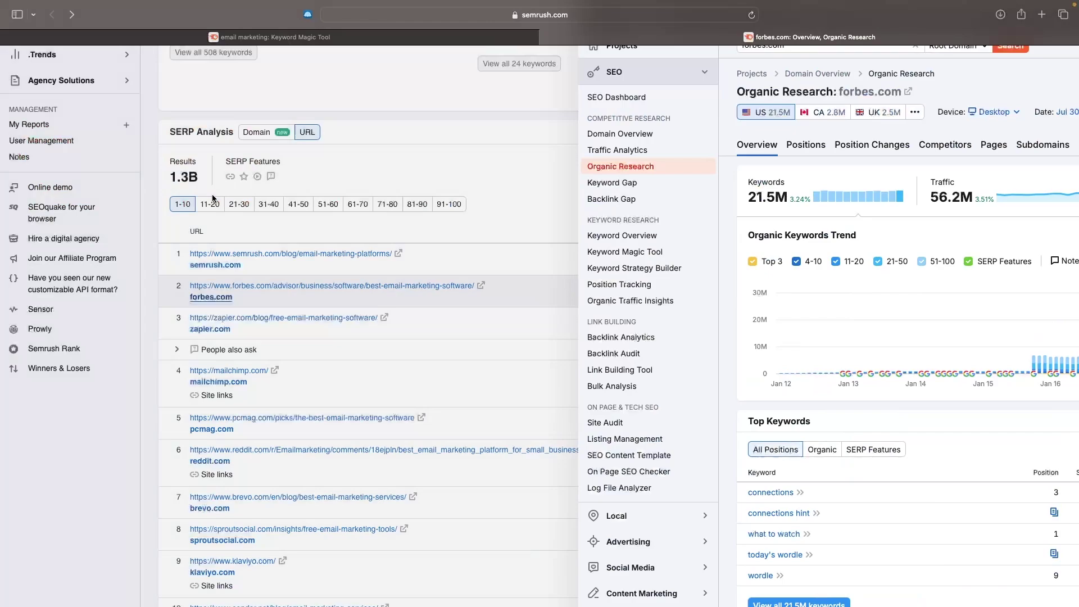
# Open the Forbes email marketing software article, skim the rankings, and close it
pyautogui.click(321, 288)
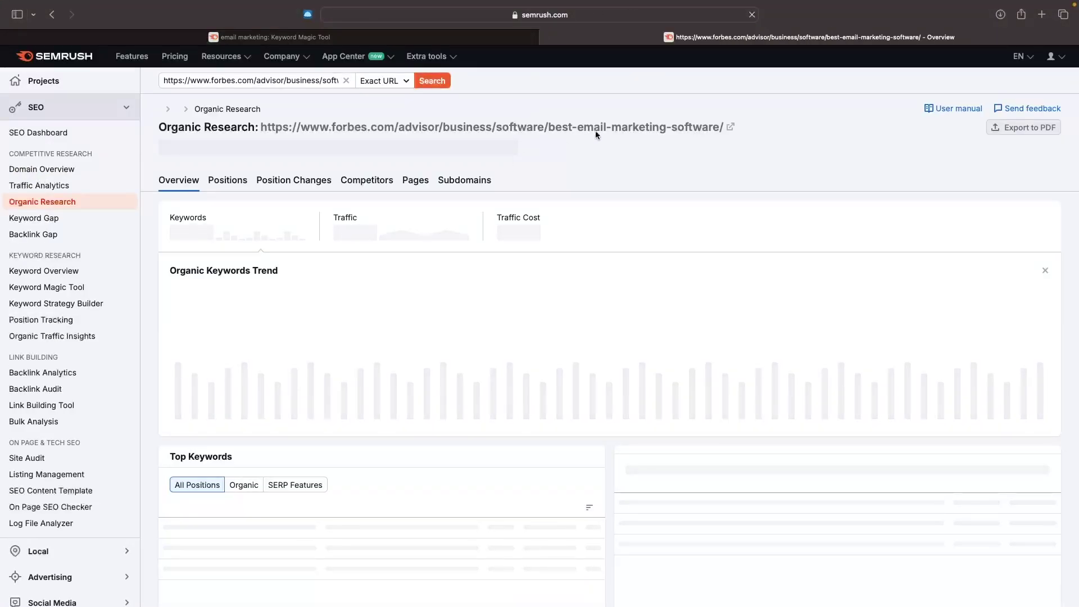
pyautogui.click(730, 127)
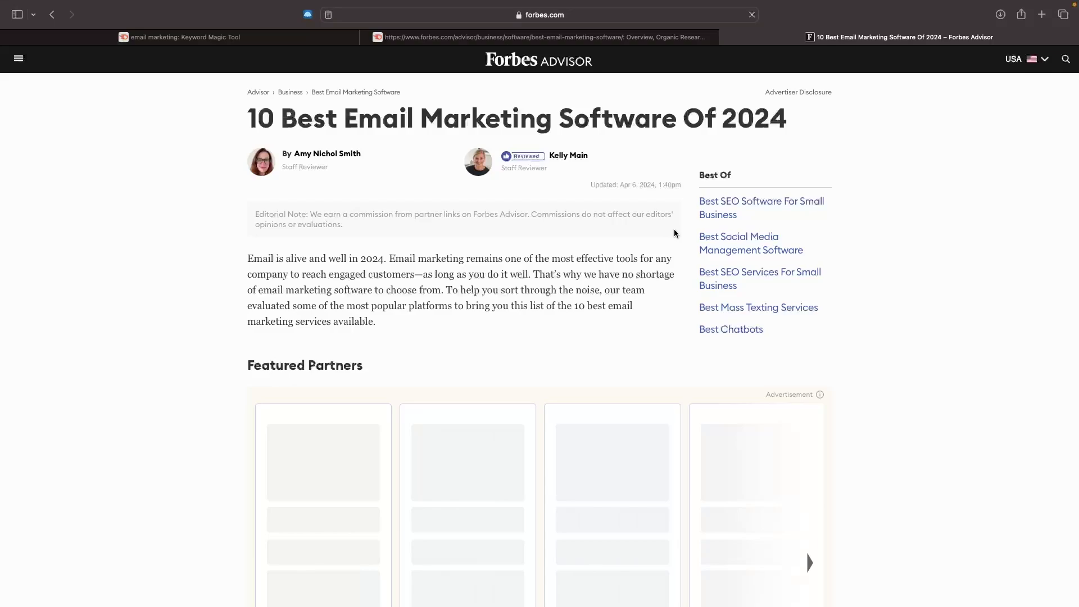
pyautogui.scroll(-20, 674, 233)
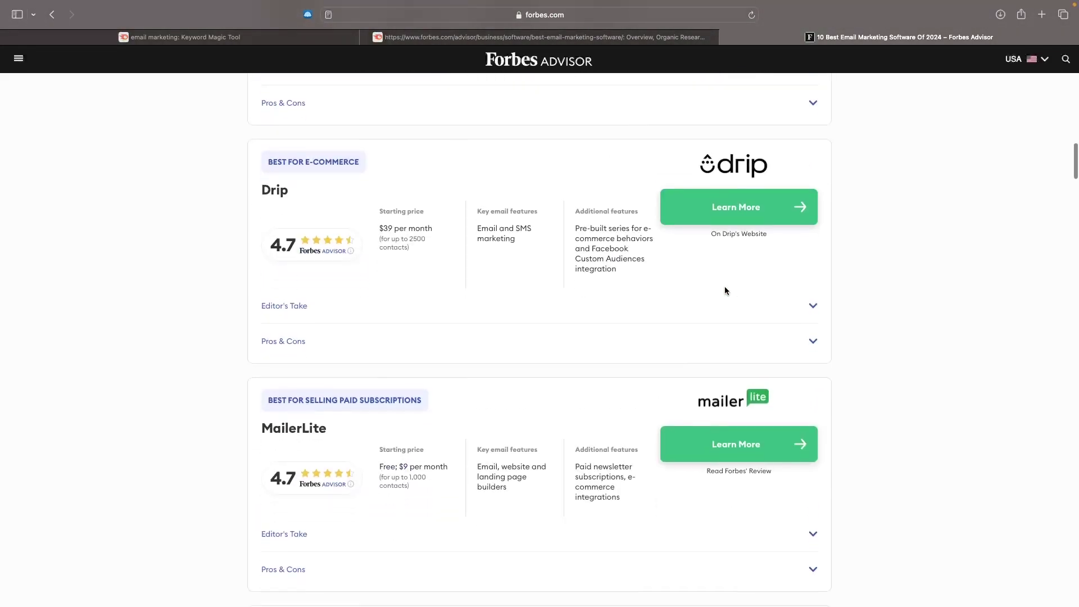
pyautogui.scroll(15, 723, 290)
pyautogui.scroll(-20, 724, 291)
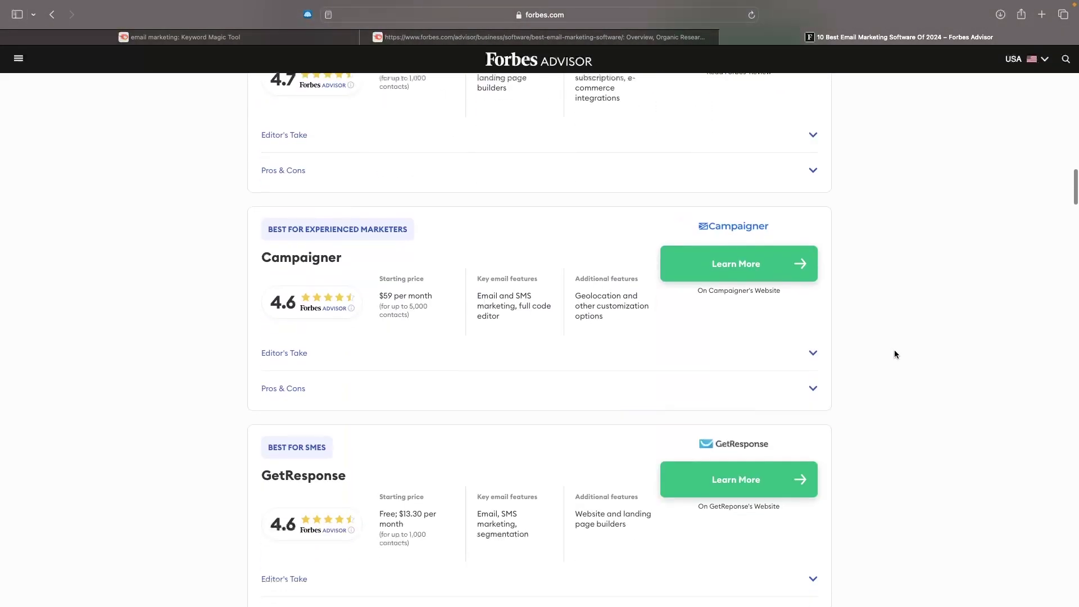
pyautogui.scroll(-5, 895, 350)
pyautogui.click(726, 37)
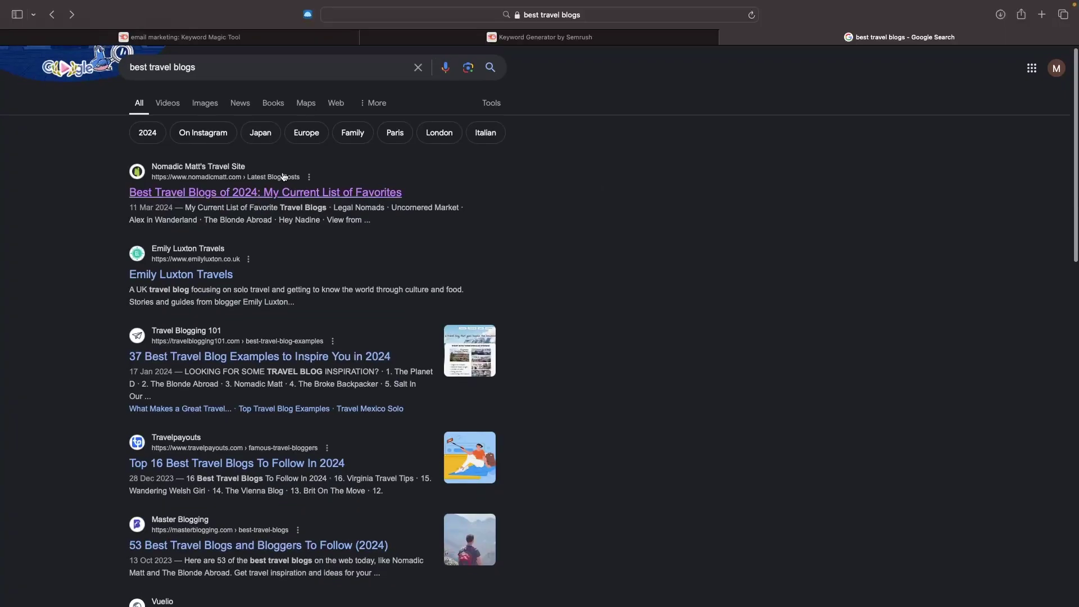
# Go from the Best Travel Blogs of 2024 article to Nomadic Matt's homepage and copy its URL
pyautogui.click(313, 189)
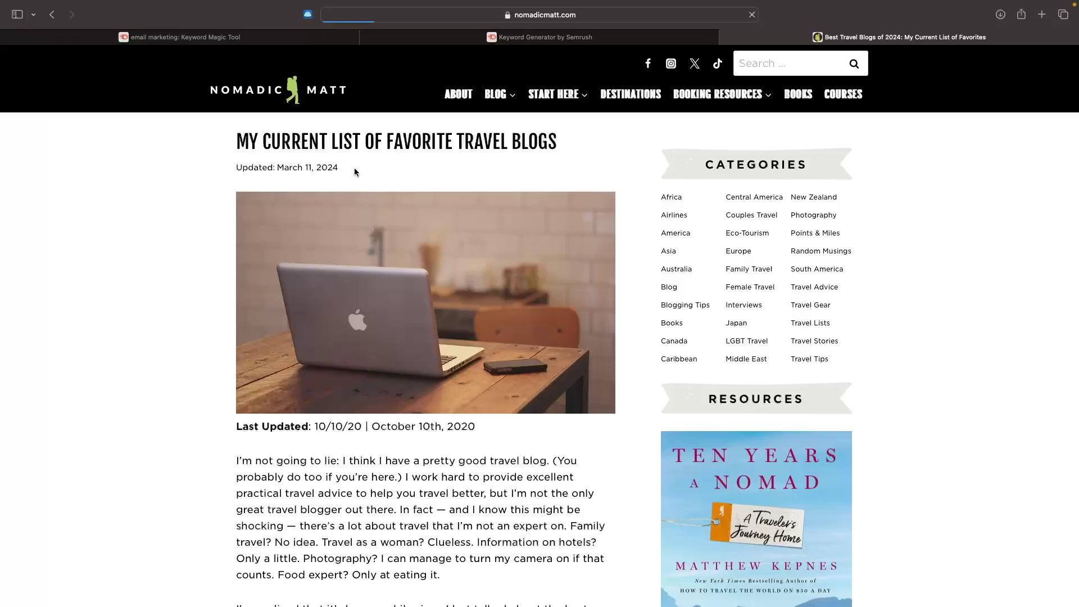
pyautogui.click(211, 90)
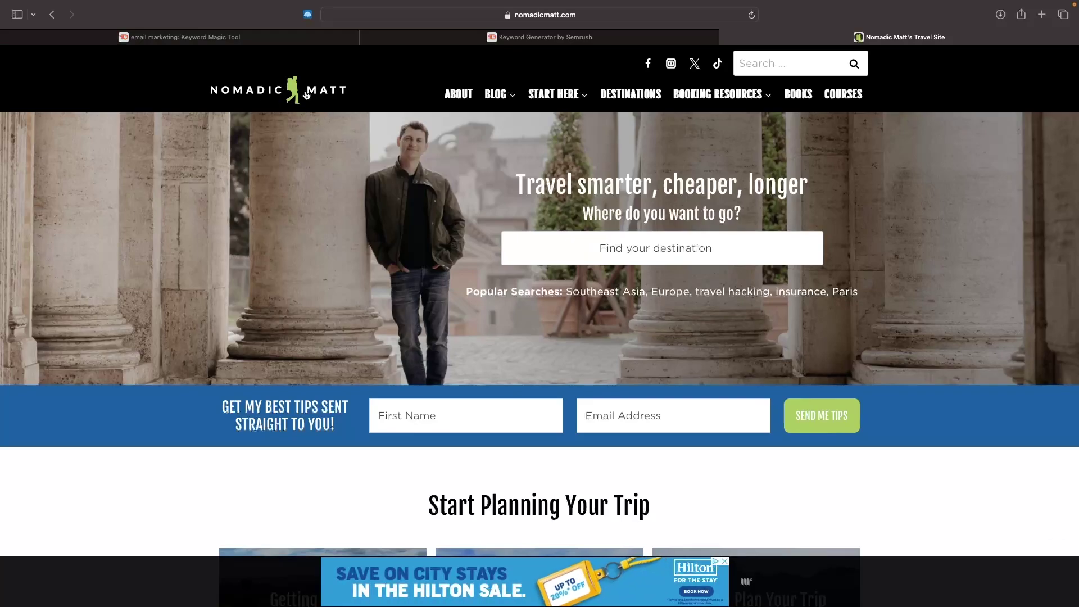
pyautogui.click(556, 17)
pyautogui.press('super+c')
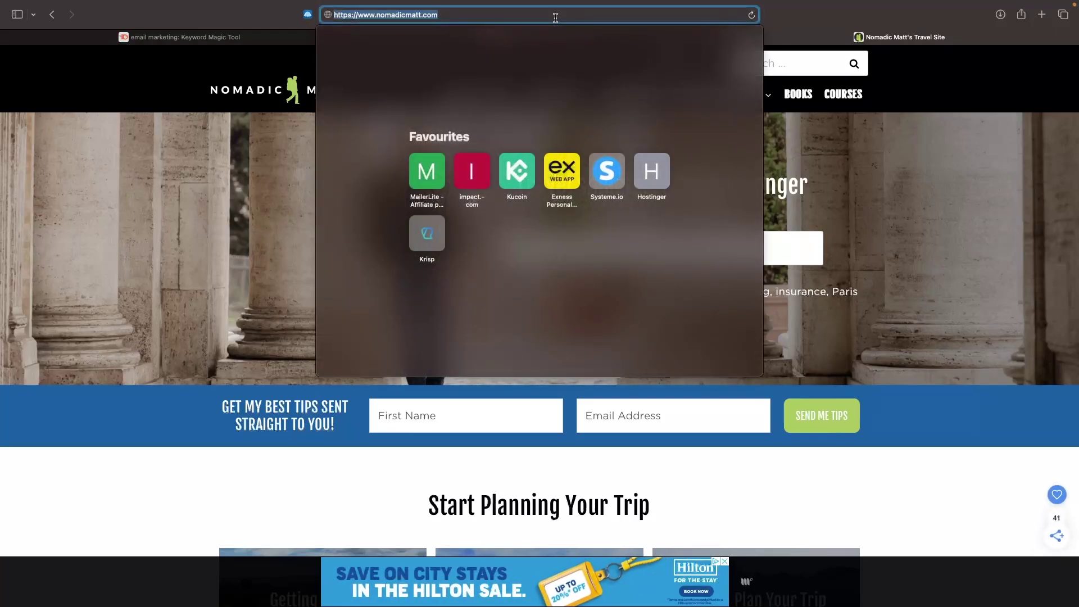
pyautogui.click(594, 44)
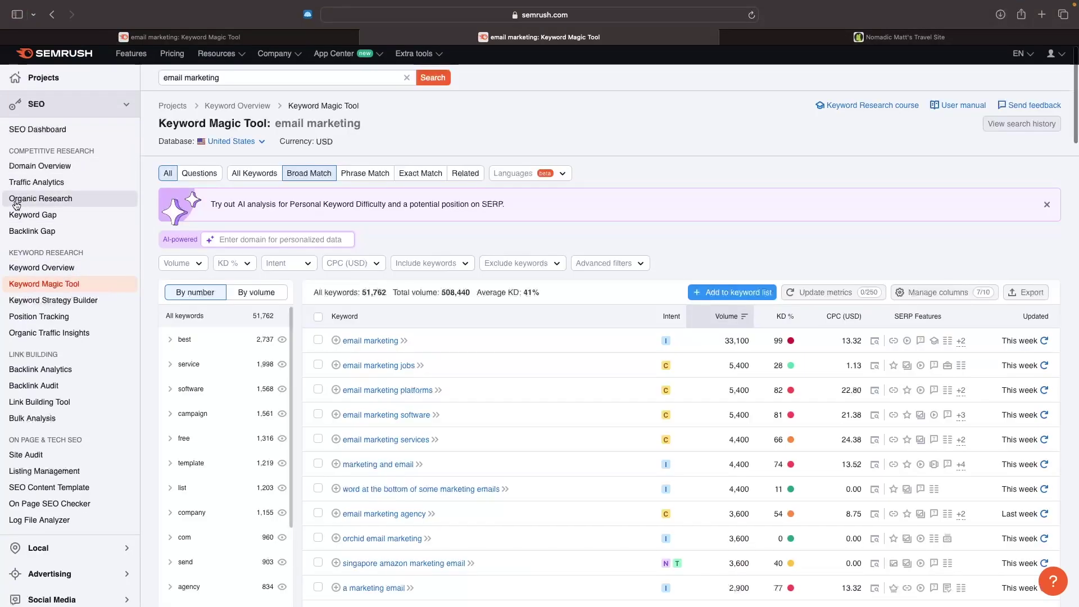
# Run Organic Research on nomadicmatt.com and view all 172.8K ranking keywords
pyautogui.click(15, 203)
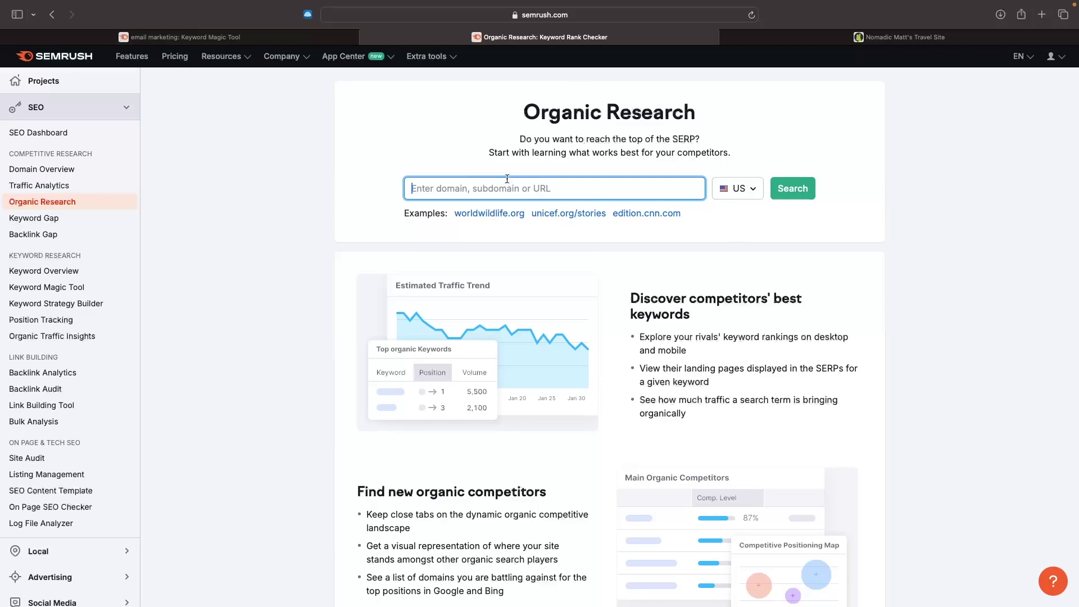
pyautogui.press('super+v')
pyautogui.click(793, 189)
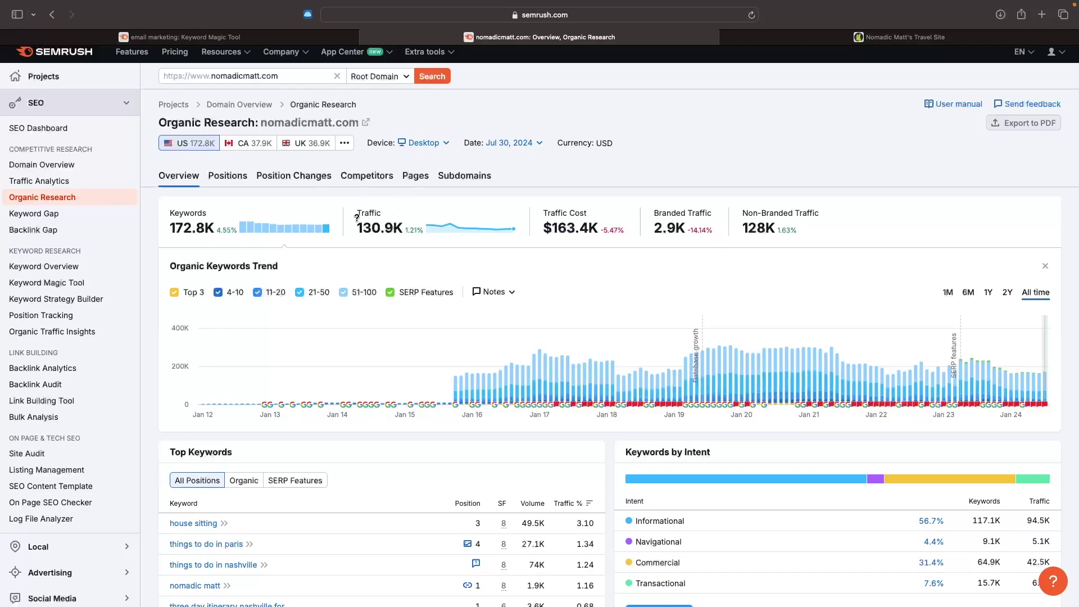
pyautogui.scroll(-5, 410, 254)
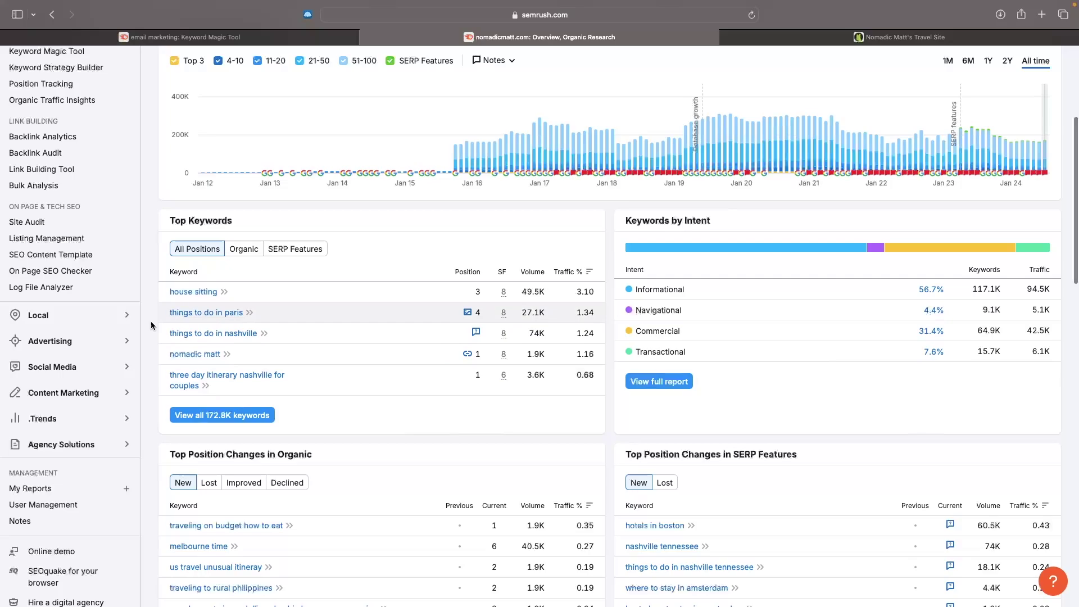
pyautogui.click(209, 417)
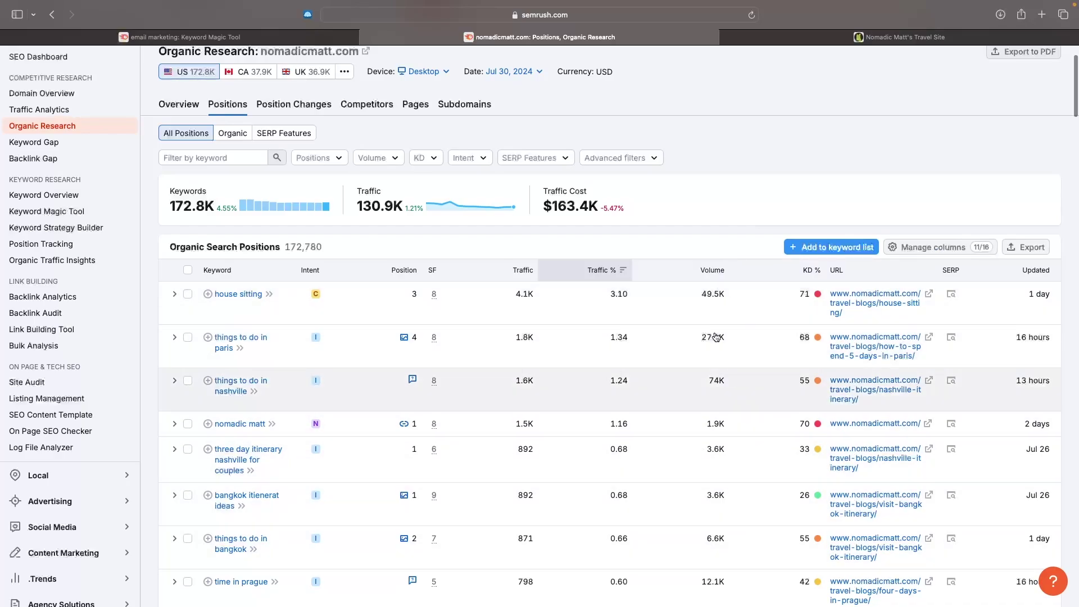
# Filter nomadicmatt.com's Positions report to Easy KD keywords and scroll the 41,021 results
pyautogui.click(323, 160)
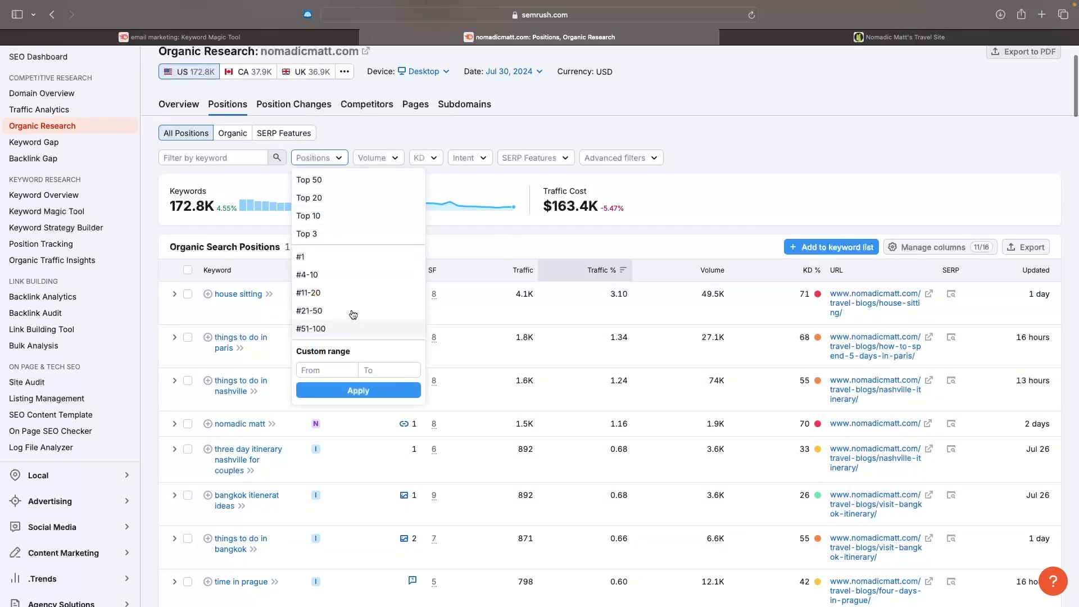
pyautogui.click(426, 158)
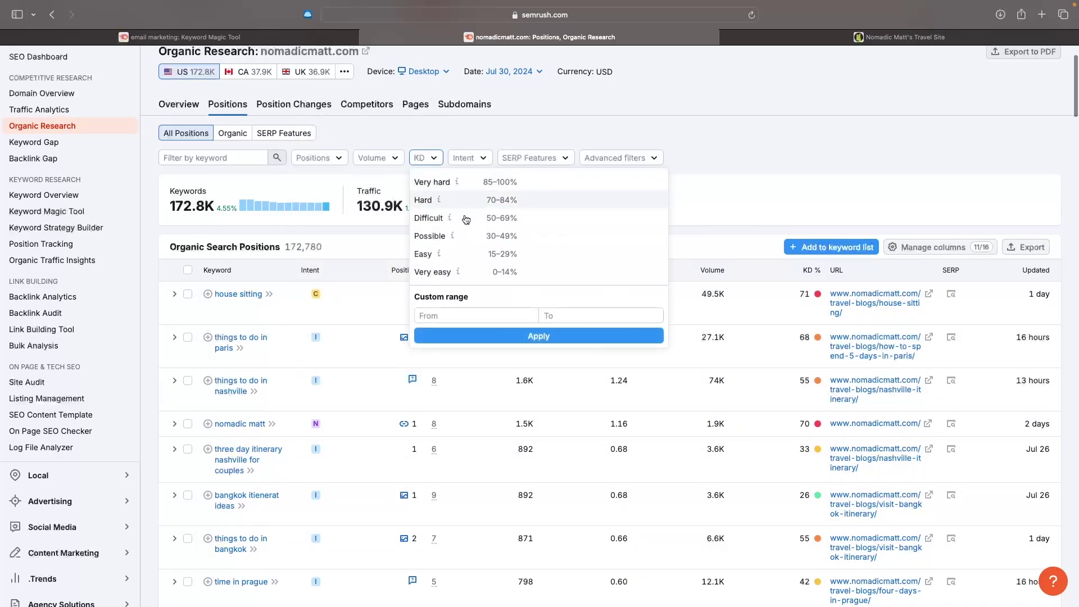
pyautogui.click(475, 253)
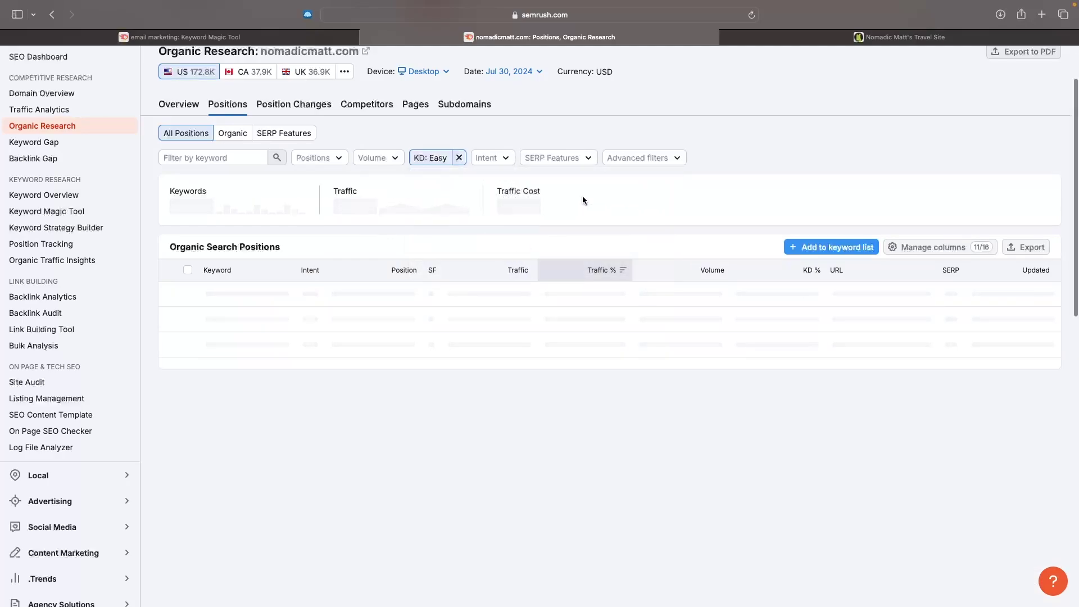
pyautogui.scroll(-1, 581, 268)
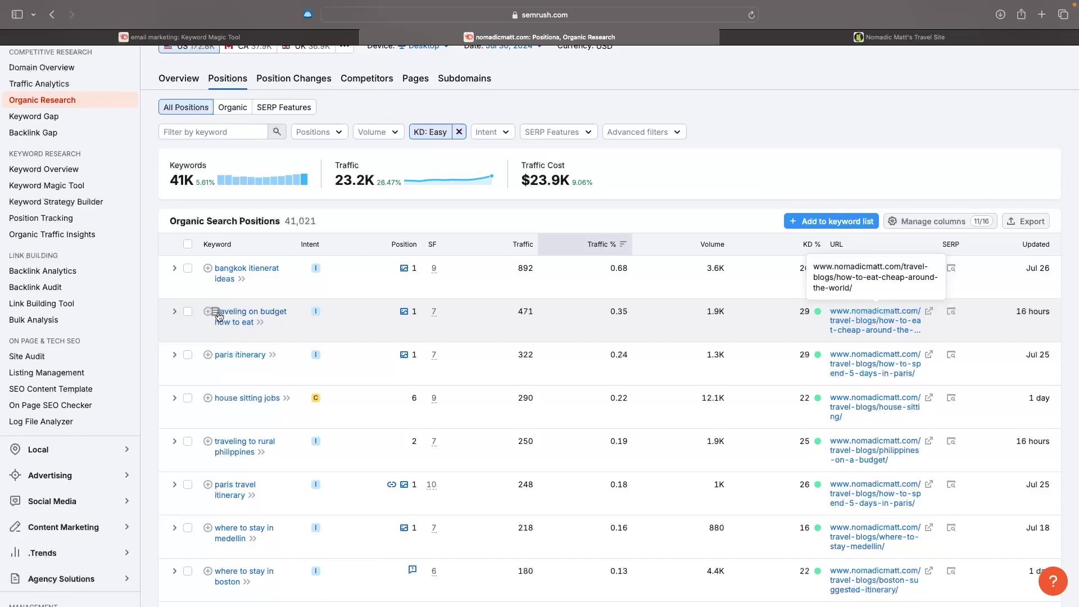
pyautogui.scroll(-1, 251, 322)
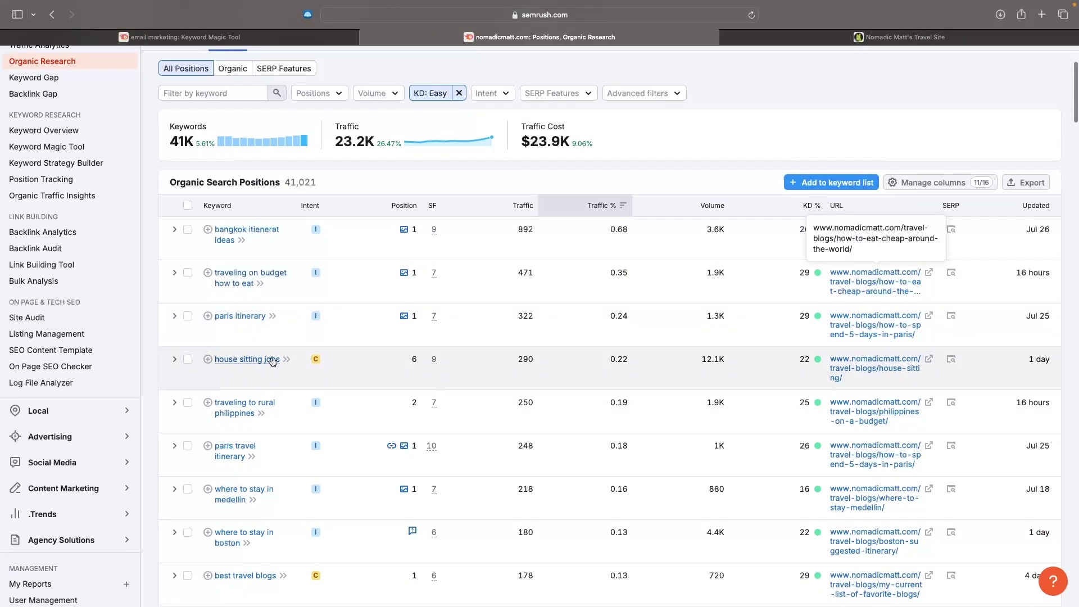
pyautogui.scroll(-2, 248, 359)
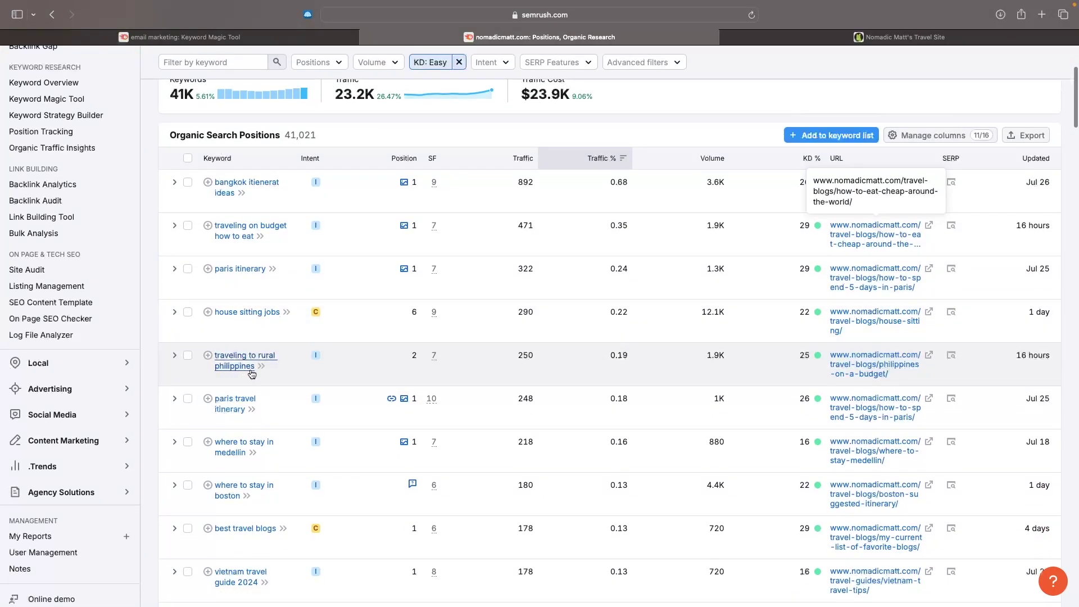
pyautogui.scroll(-1, 251, 374)
pyautogui.scroll(5, 335, 327)
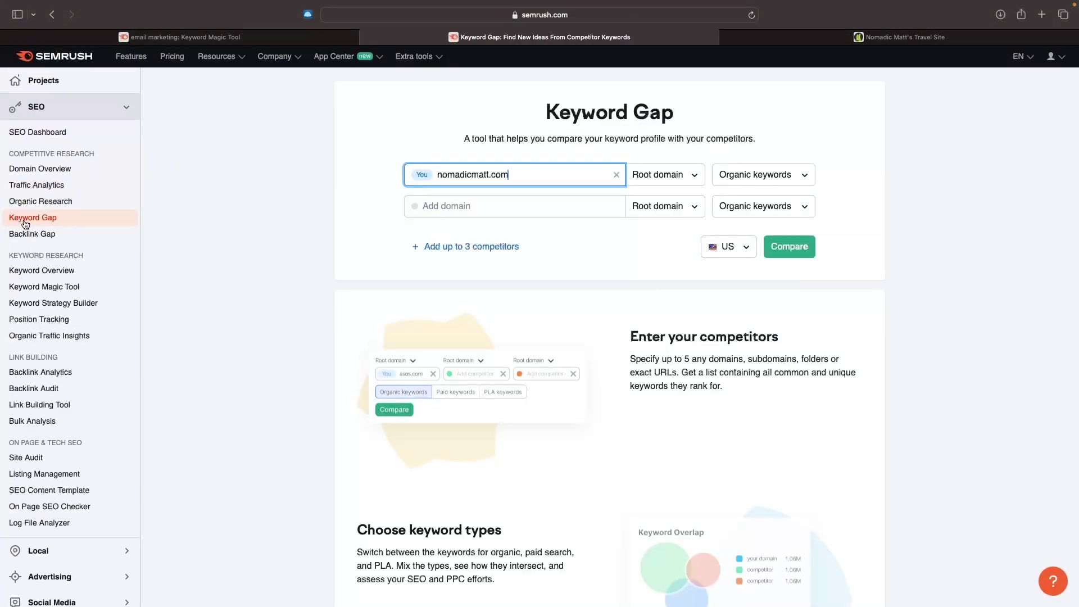
# Enter nomadicmatt.com as the competitor domain in Keyword Gap
pyautogui.click(478, 207)
pyautogui.click(476, 200)
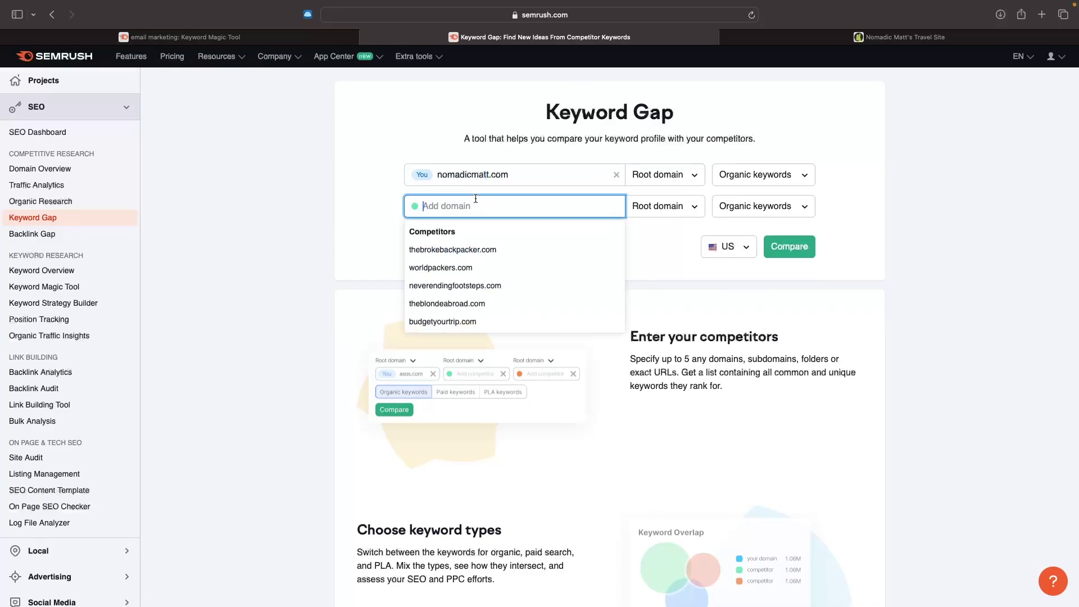
pyautogui.click(494, 174)
pyautogui.doubleClick(494, 174)
pyautogui.press('cmd+c')
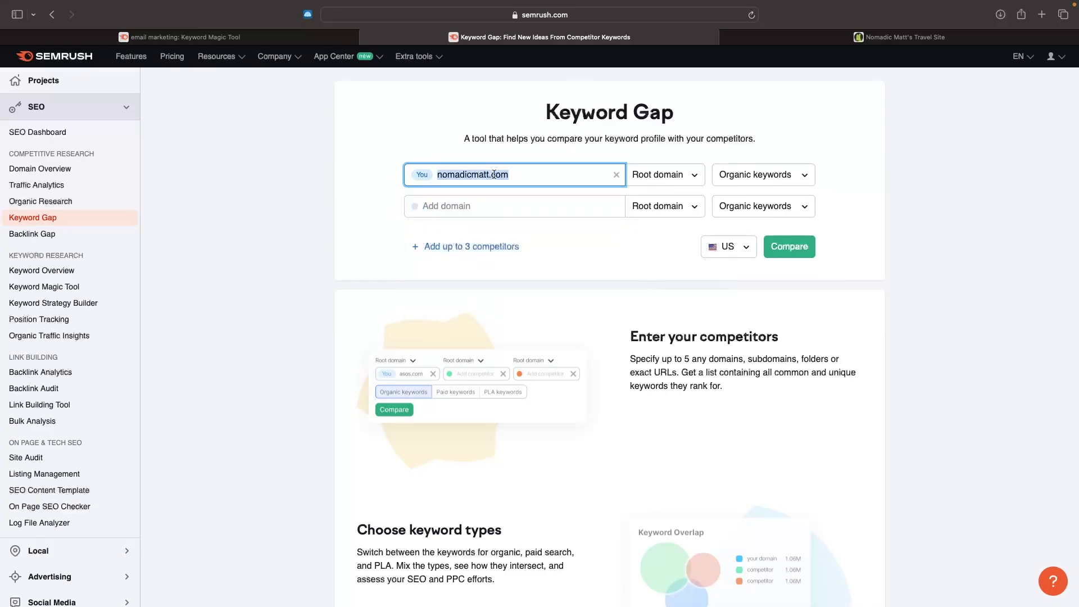
pyautogui.click(486, 203)
pyautogui.press('cmd+v')
pyautogui.click(494, 174)
pyautogui.doubleClick(494, 174)
pyautogui.click(963, 40)
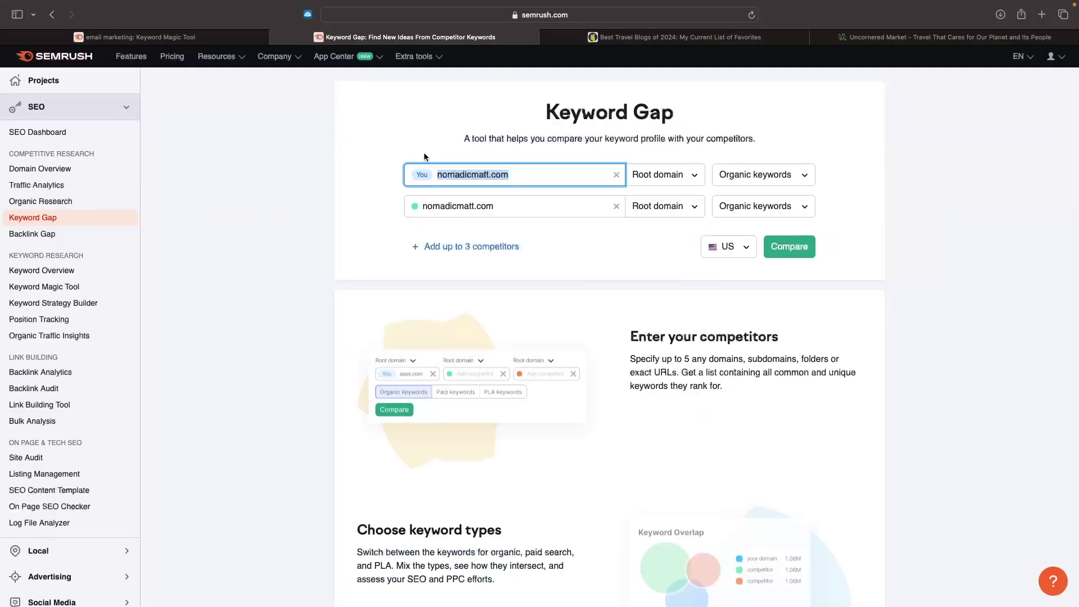
pyautogui.write('https://uncorneredmarket.com')
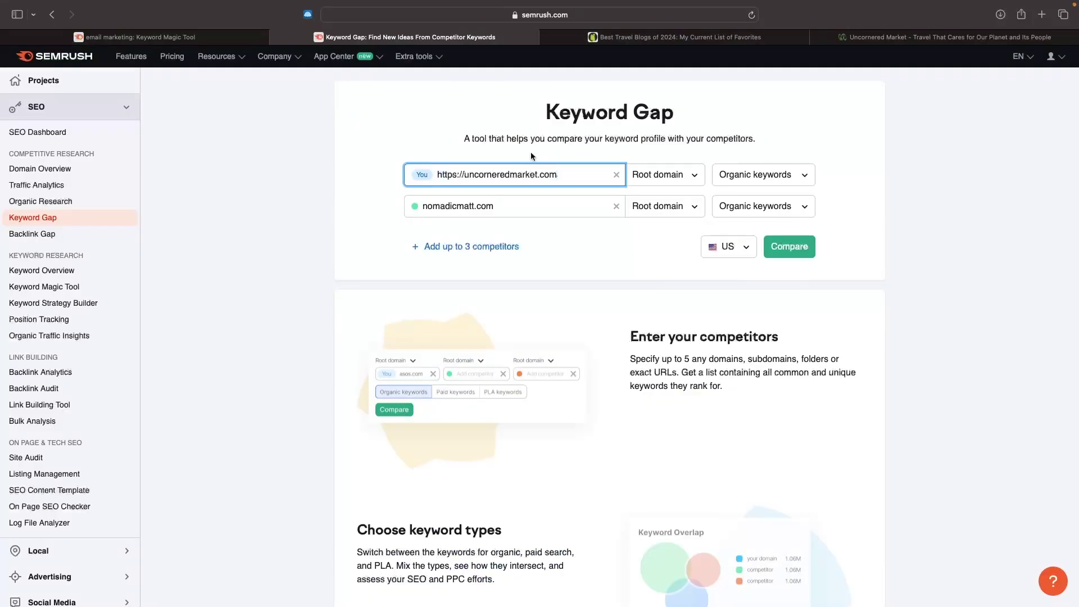
pyautogui.click(411, 136)
pyautogui.click(466, 174)
pyautogui.press('BackSpace')
pyautogui.click(511, 152)
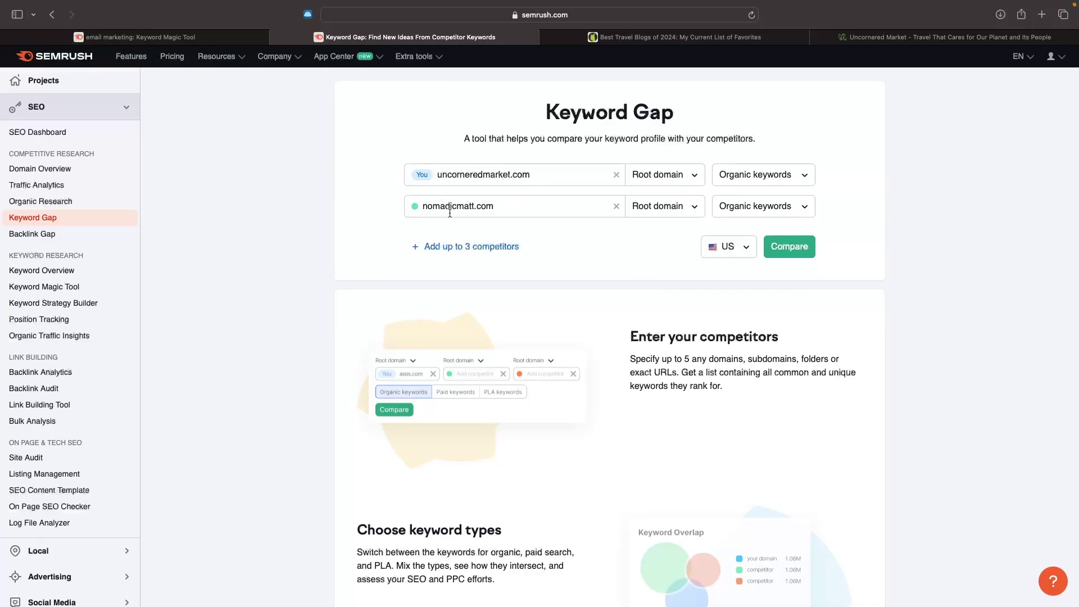
# Run the comparison and read the overlap: 121 shared keywords, 152.4K versus 3.6K
pyautogui.click(795, 249)
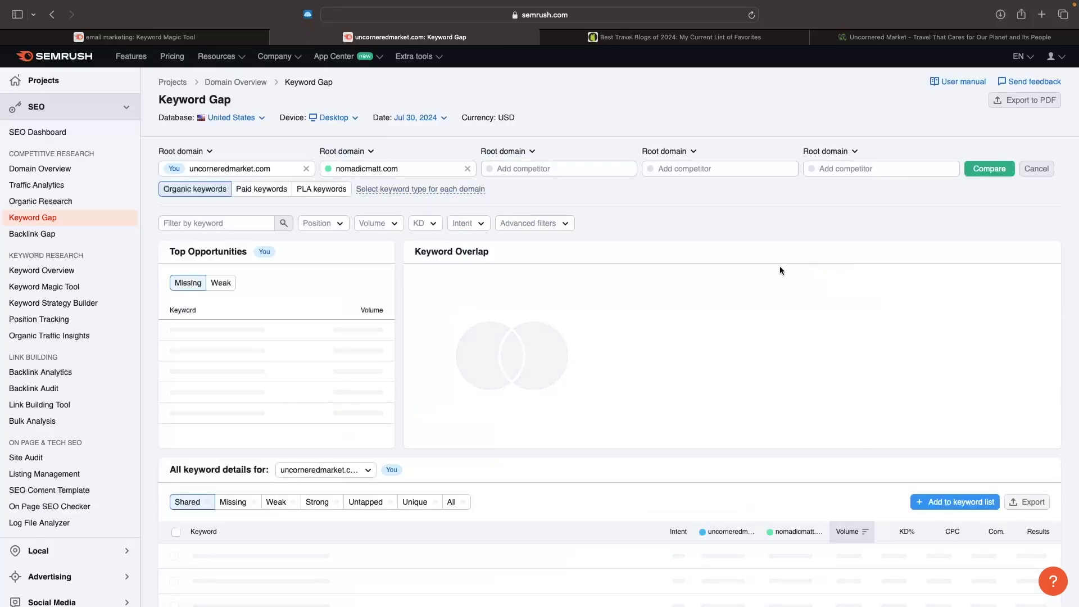
pyautogui.scroll(-1, 780, 270)
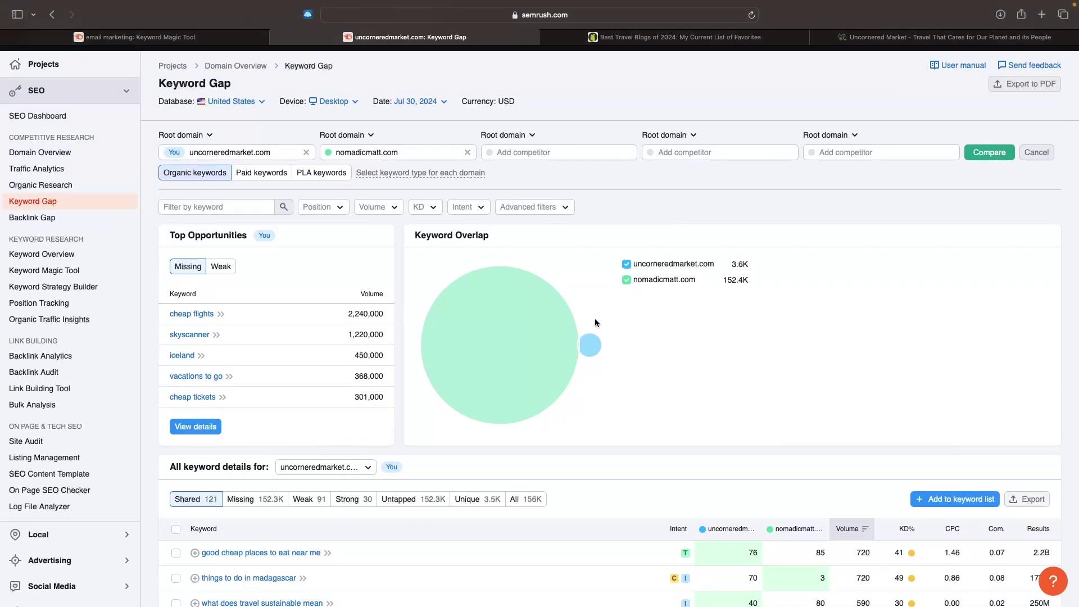
pyautogui.moveTo(580, 349)
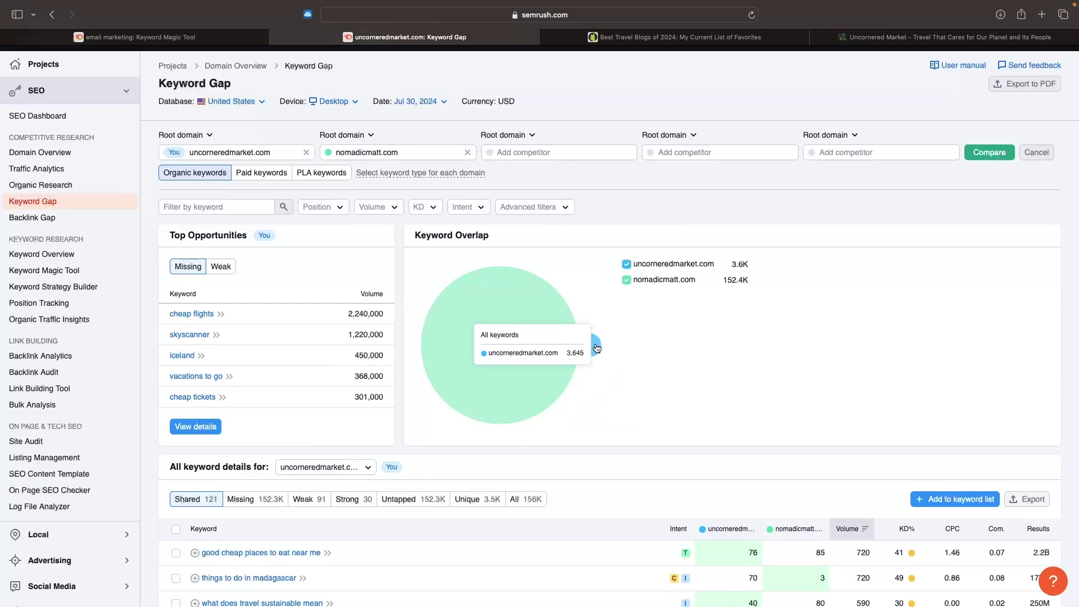
pyautogui.scroll(1, 614, 342)
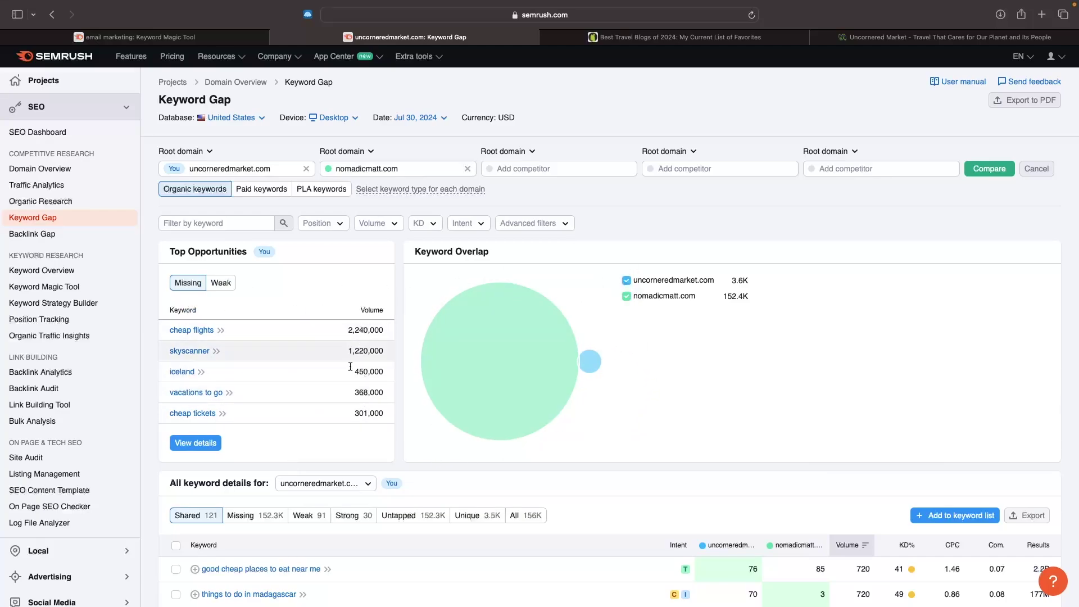
# Open the 152.3K Missing keywords, sort by KD% ascending, and scroll the list
pyautogui.click(195, 444)
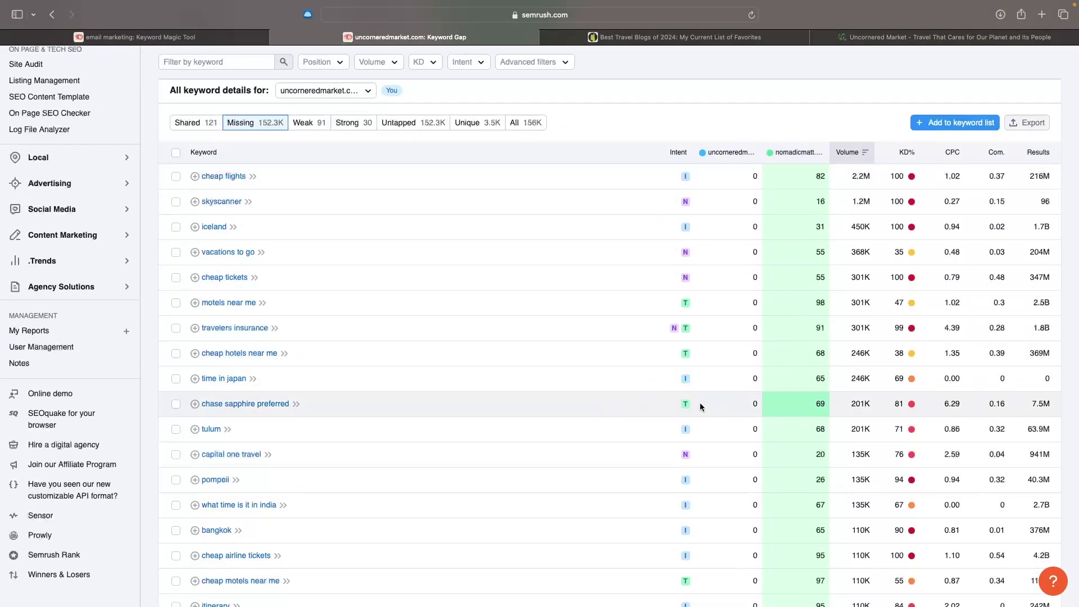
pyautogui.click(895, 152)
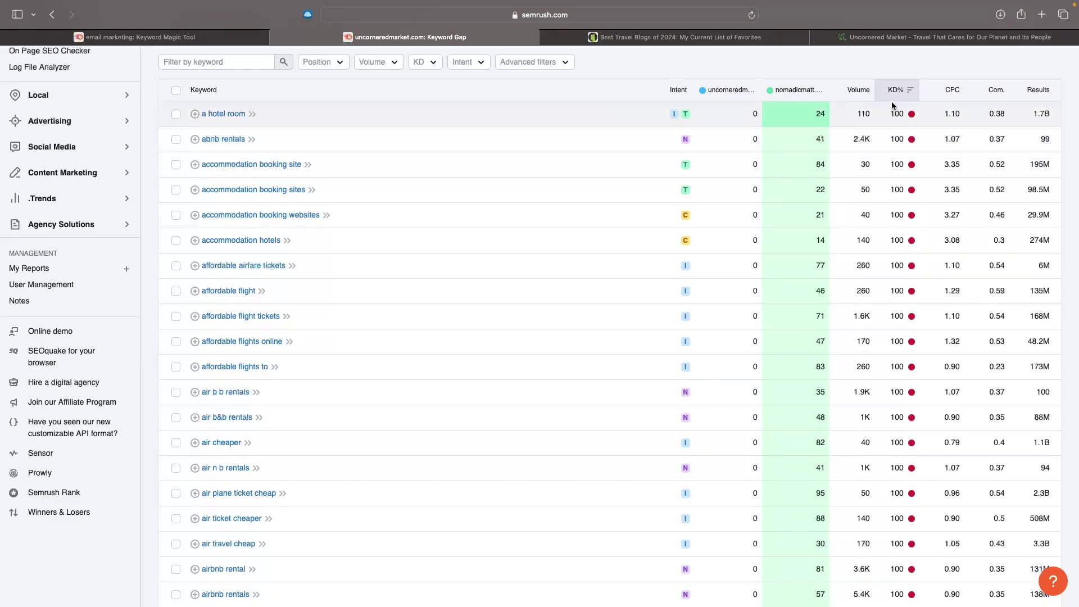
pyautogui.click(895, 91)
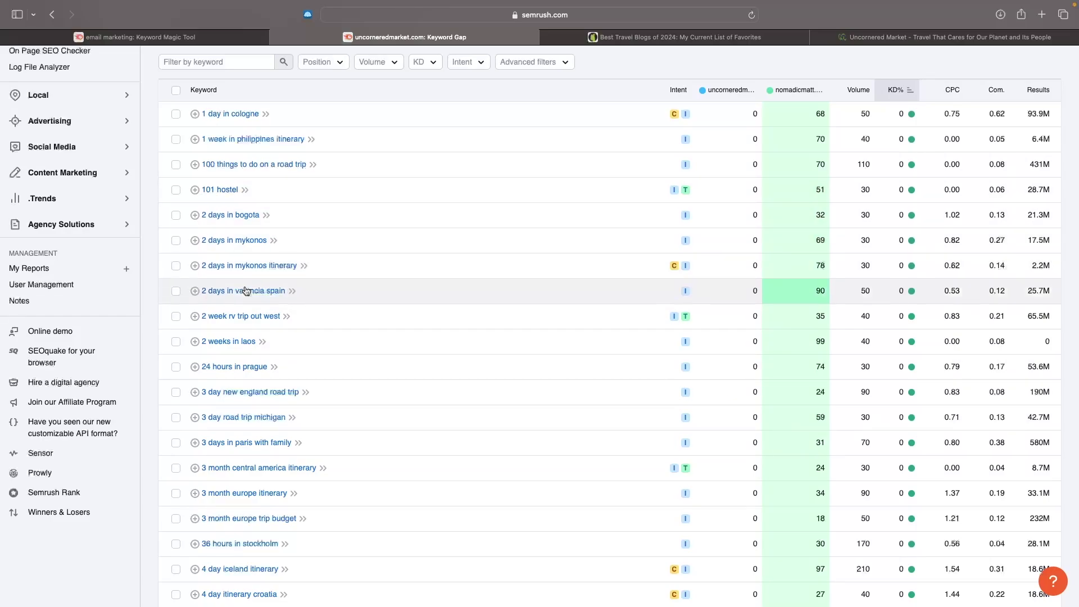
pyautogui.scroll(-2, 304, 303)
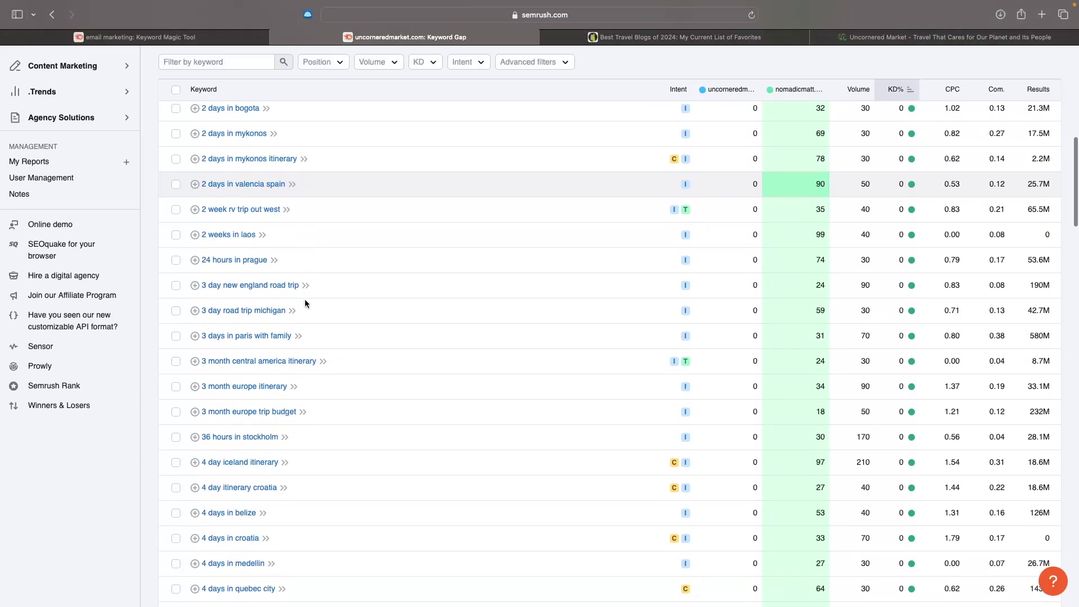
pyautogui.scroll(-15, 262, 268)
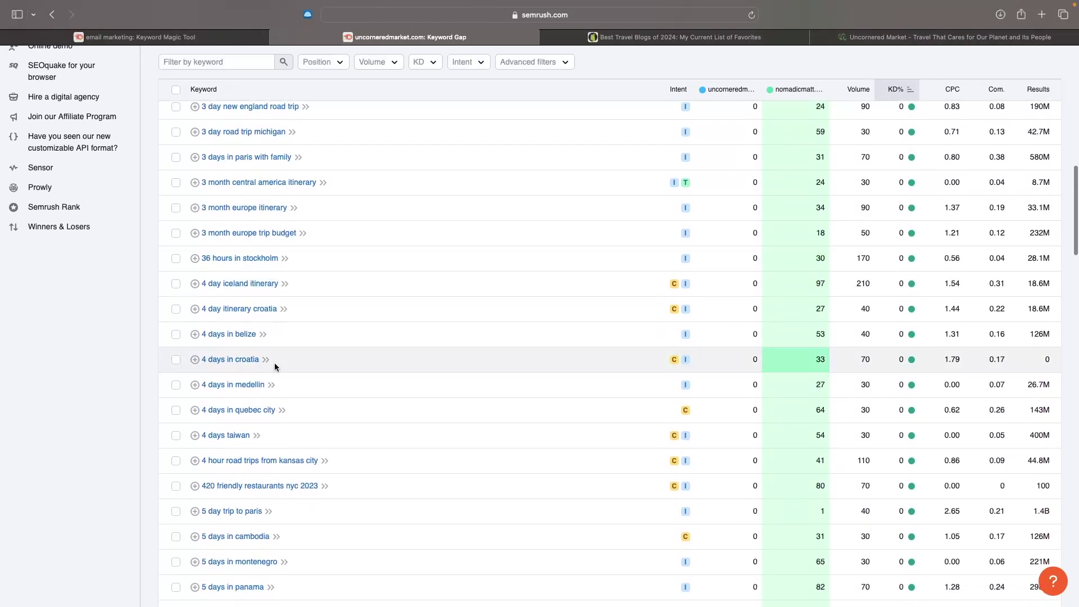
pyautogui.scroll(-10, 407, 350)
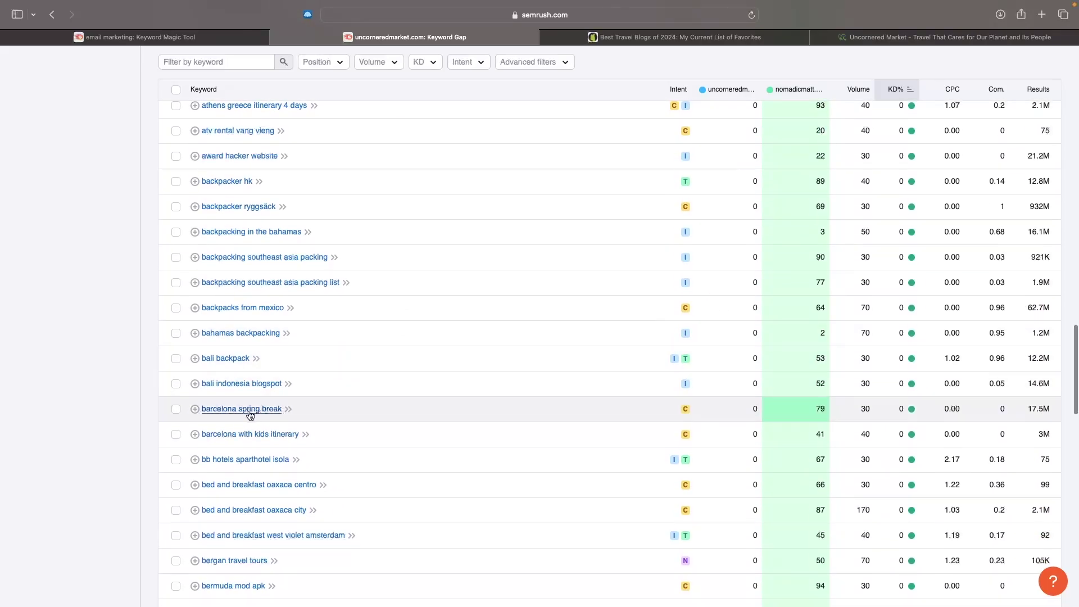
pyautogui.scroll(20, 392, 390)
pyautogui.scroll(-3, 393, 389)
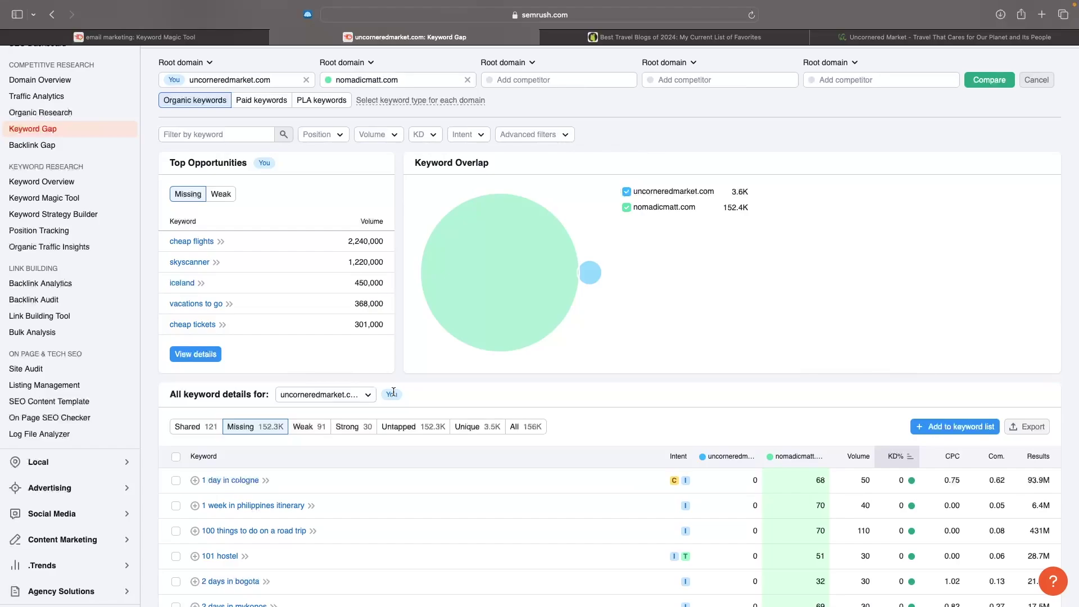
# Return to the Projects overview with uncorneredmarket.com and expand the Advertising tools group in the sidebar
pyautogui.press('super+bracketleft')
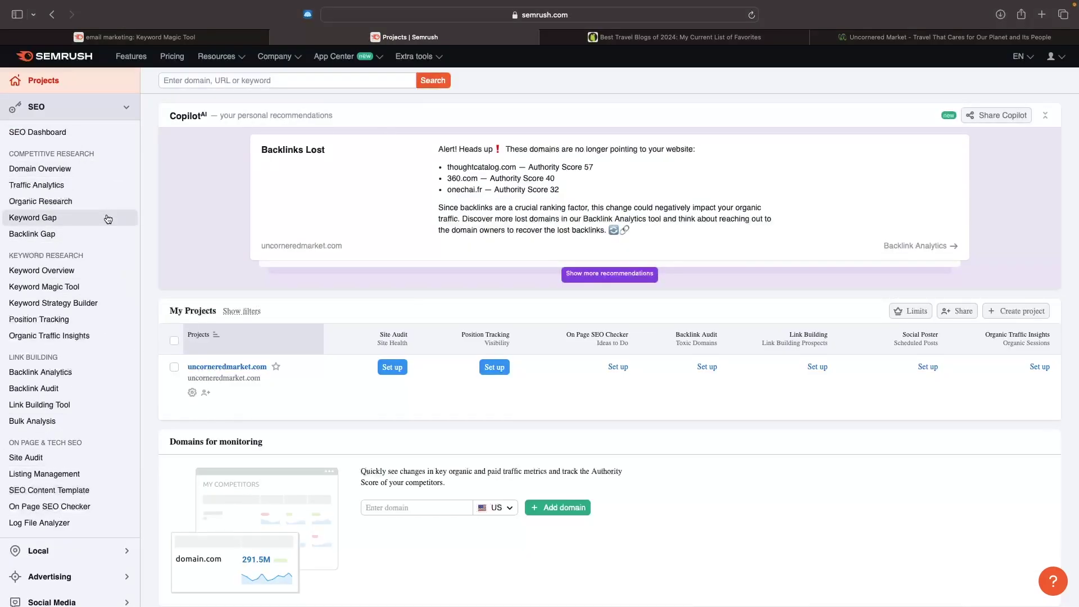
pyautogui.scroll(-5, 103, 311)
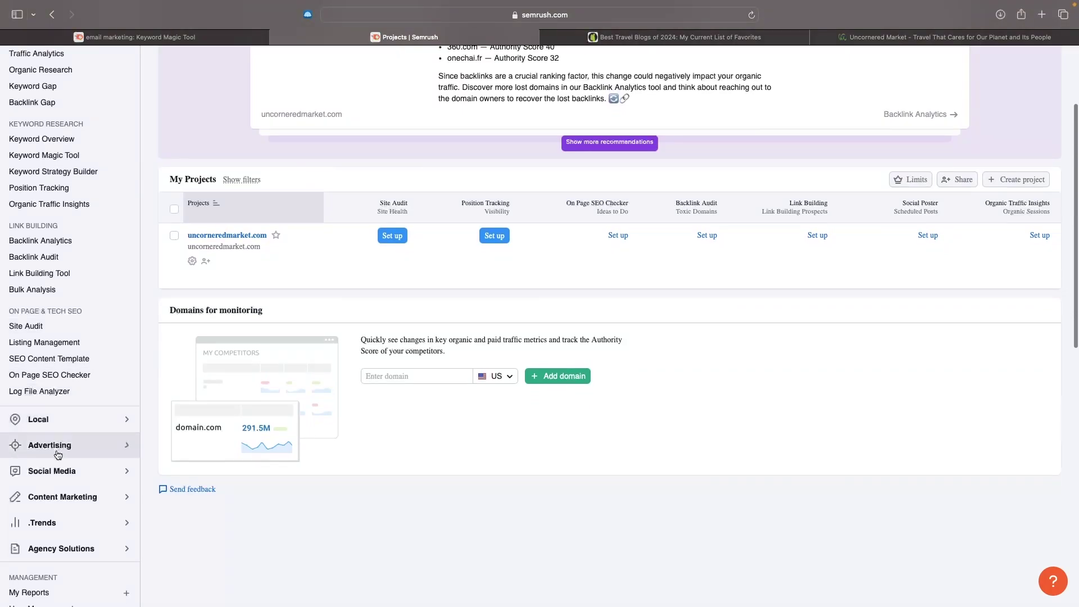
pyautogui.click(56, 447)
pyautogui.scroll(5, 217, 459)
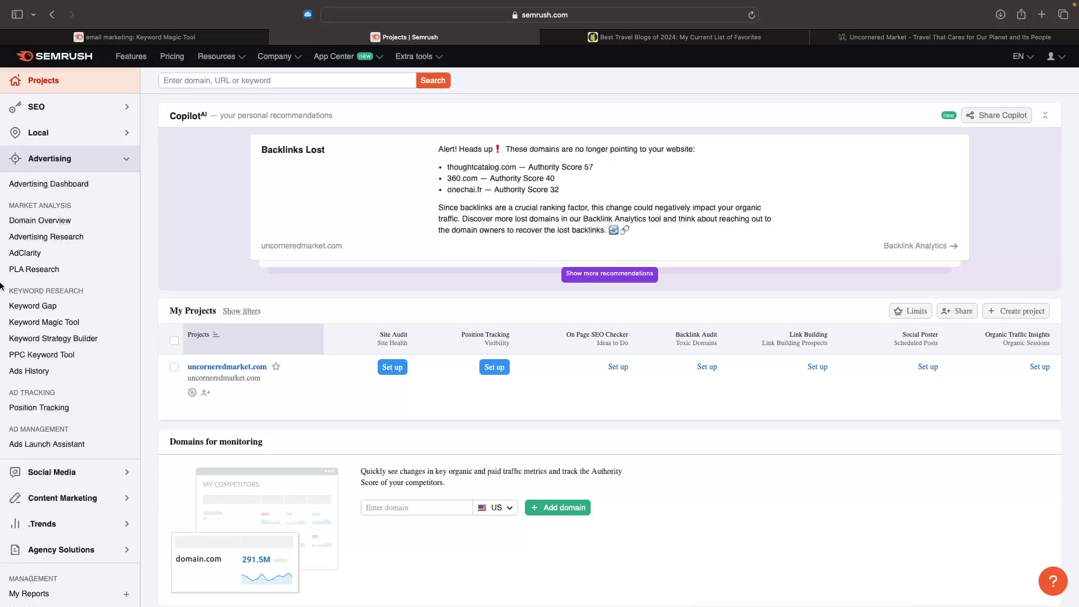
# Open Advertising Research and look up redbull.com, showing 498 paid keywords and $37.4K traffic cost
pyautogui.click(56, 237)
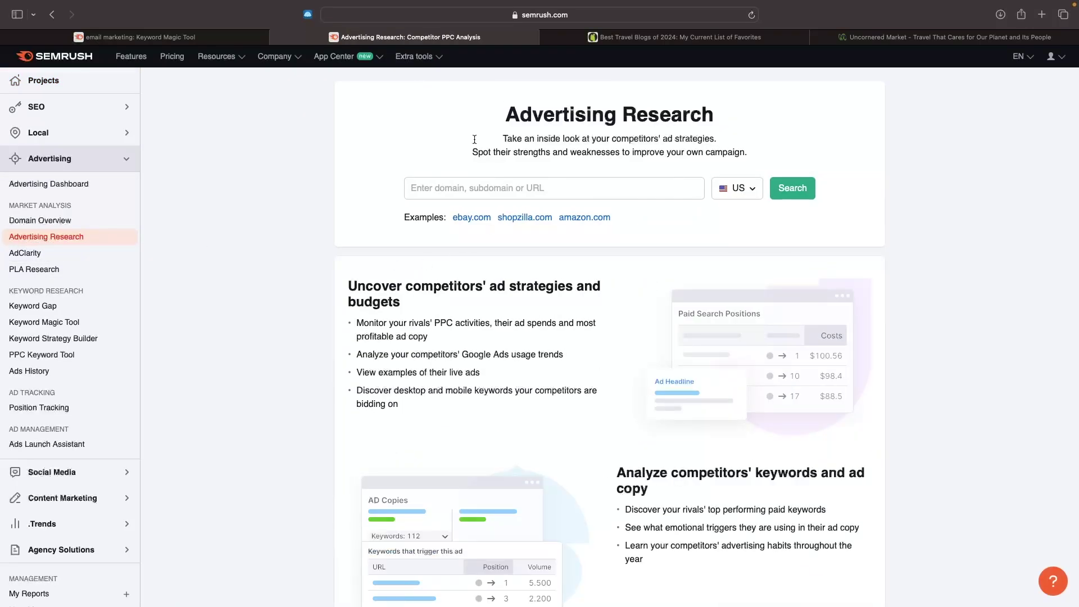
pyautogui.moveTo(474, 139); pyautogui.dragTo(752, 147)
pyautogui.click(780, 140)
pyautogui.moveTo(472, 158); pyautogui.dragTo(776, 152)
pyautogui.click(784, 154)
pyautogui.click(628, 187)
pyautogui.write('redbull.com')
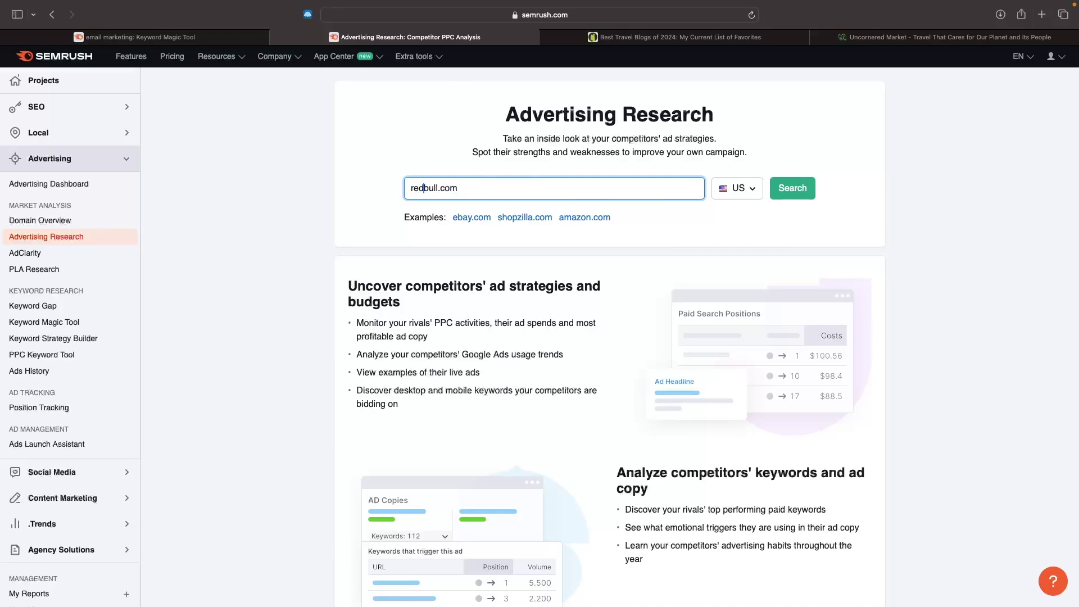
pyautogui.click(789, 187)
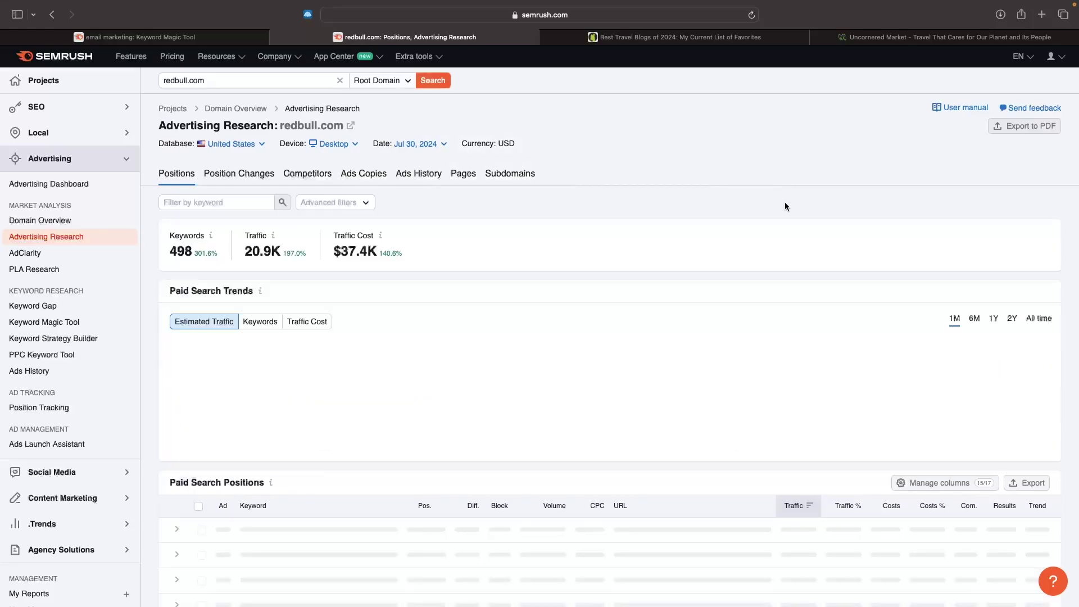
# Compare redbull.com's paid traffic and traffic cost trend, then reach the Paid Search Positions table
pyautogui.scroll(-2, 734, 221)
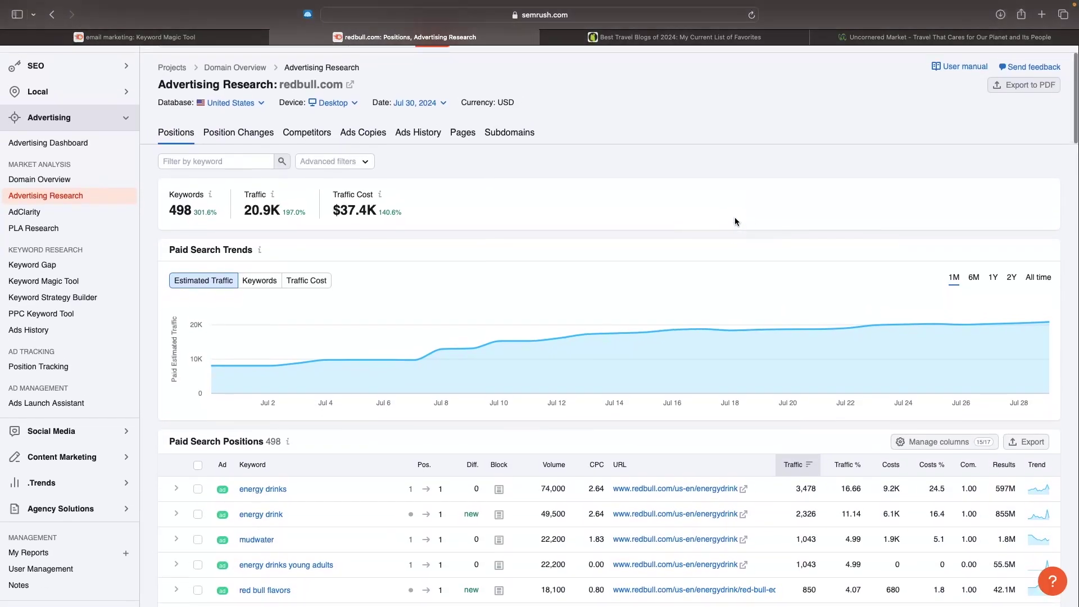
pyautogui.scroll(1, 187, 229)
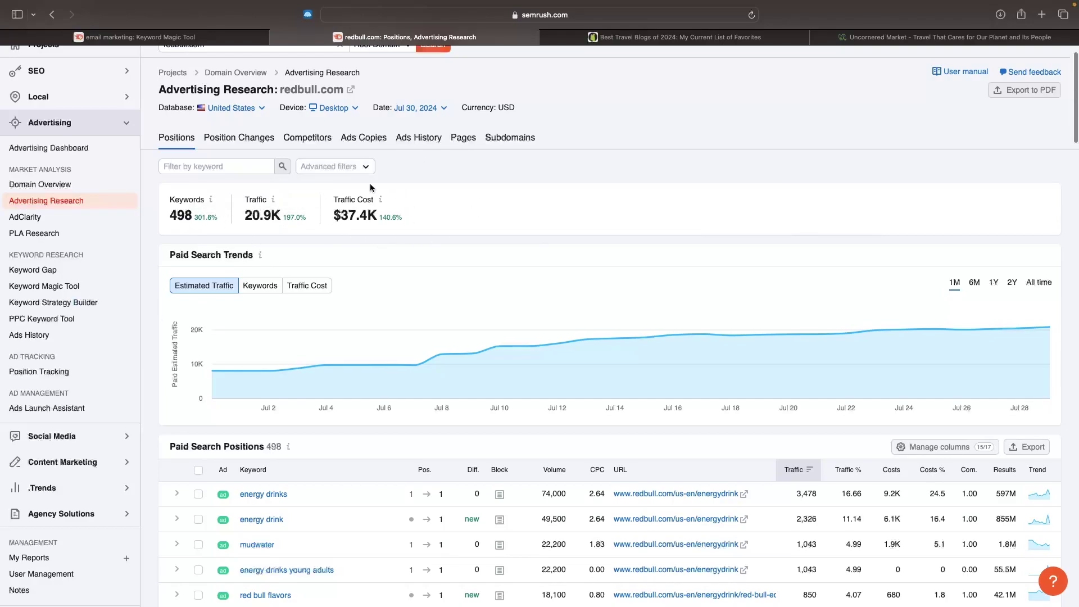
pyautogui.scroll(-1, 465, 234)
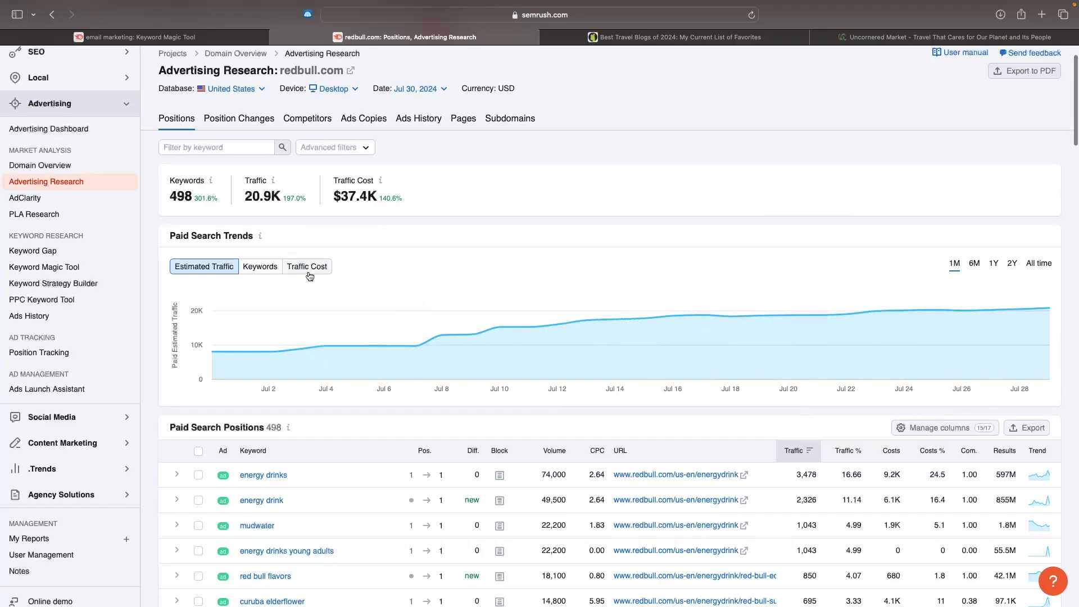
pyautogui.click(307, 268)
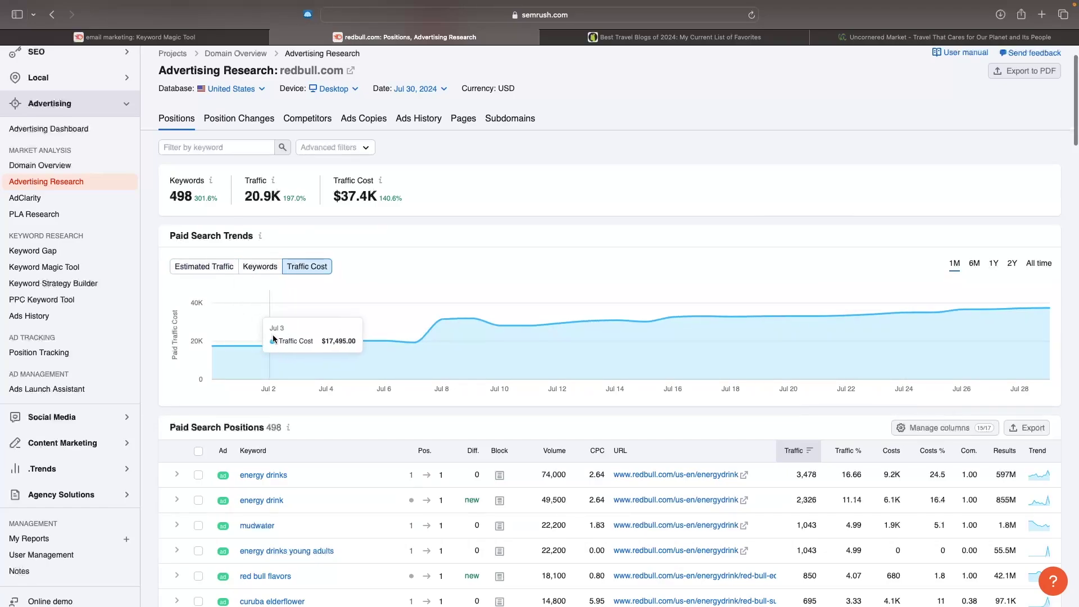
pyautogui.click(301, 268)
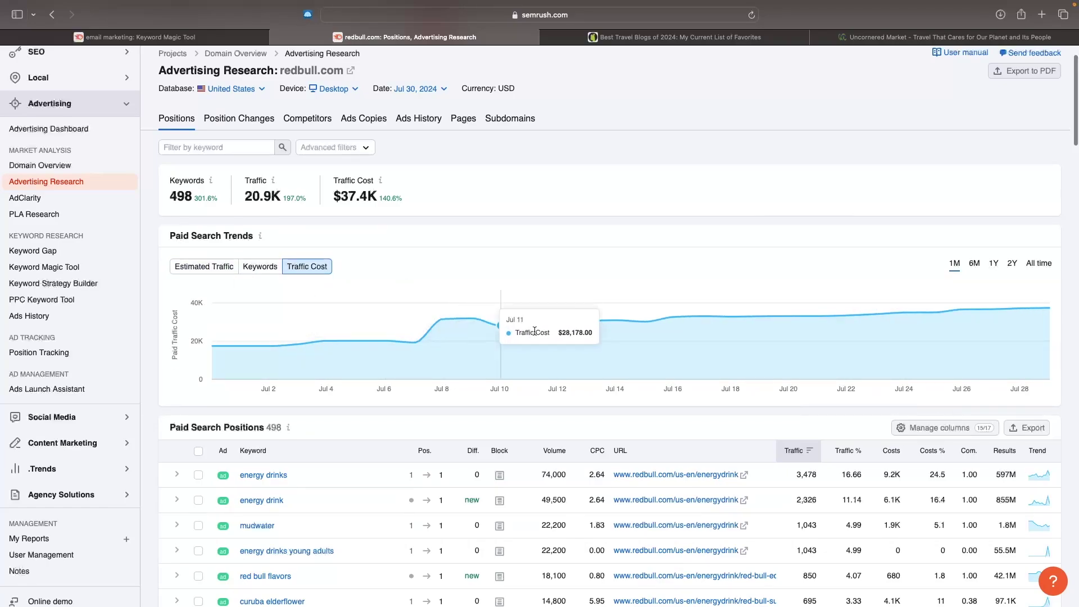
pyautogui.click(223, 271)
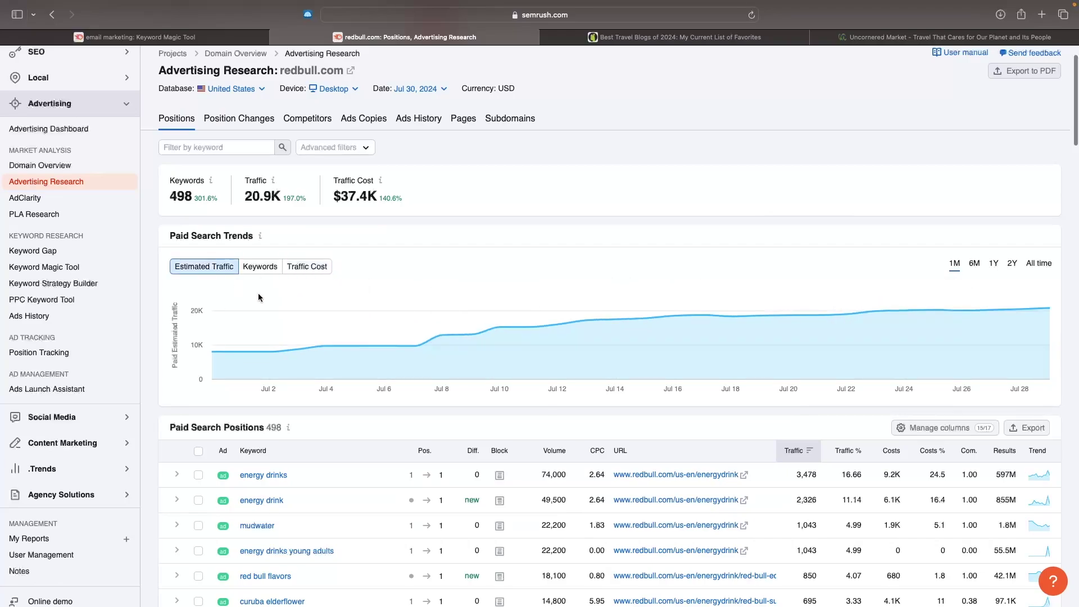
pyautogui.scroll(-5, 574, 269)
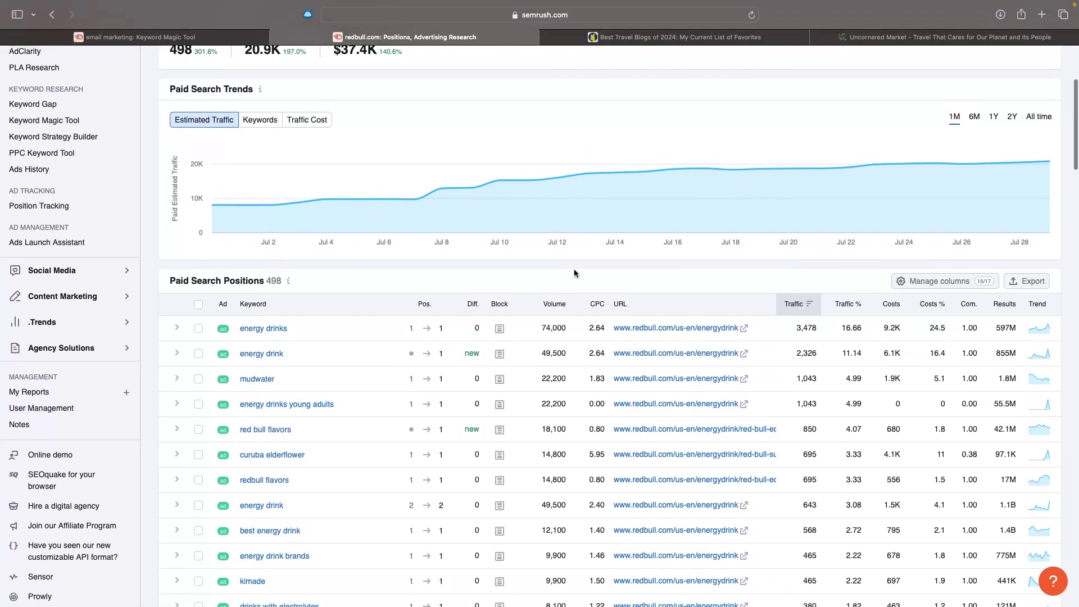
pyautogui.scroll(-1, 574, 273)
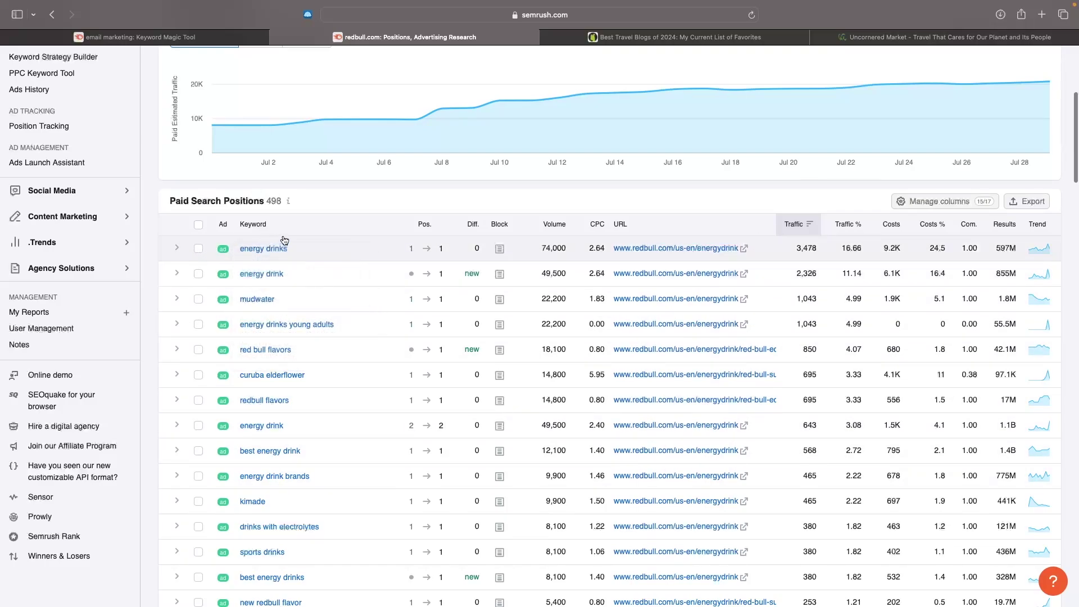
pyautogui.click(1041, 14)
pyautogui.write('redvull.')
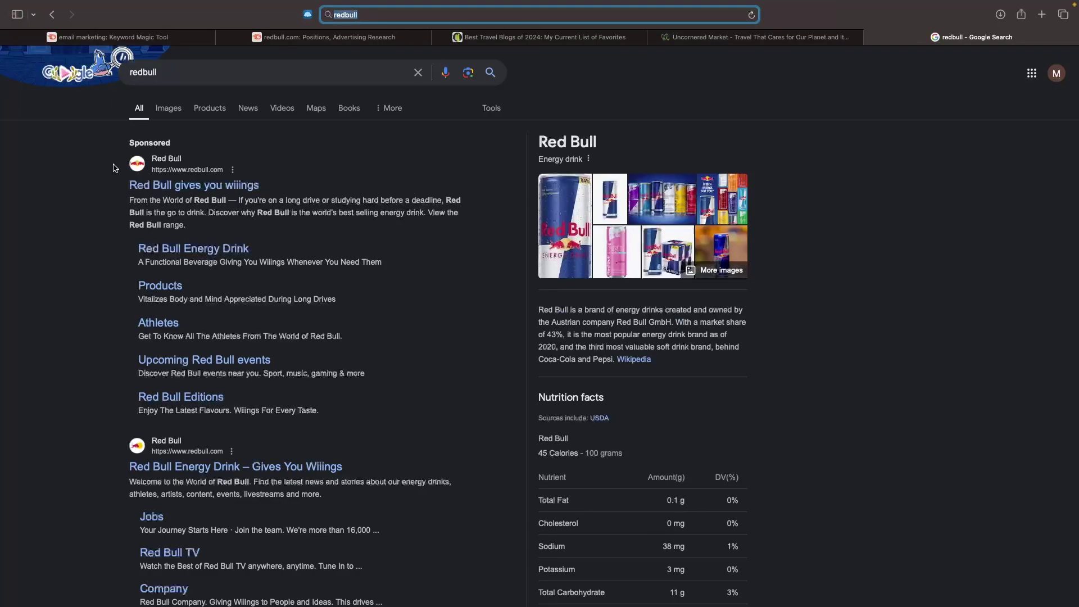
pyautogui.click(285, 188)
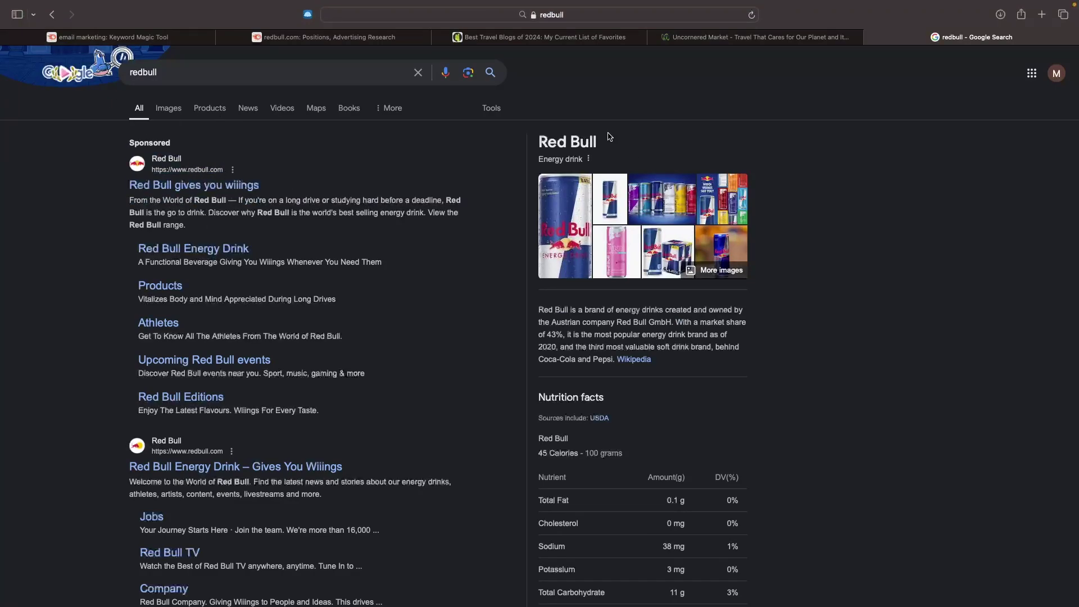
pyautogui.press('super+w')
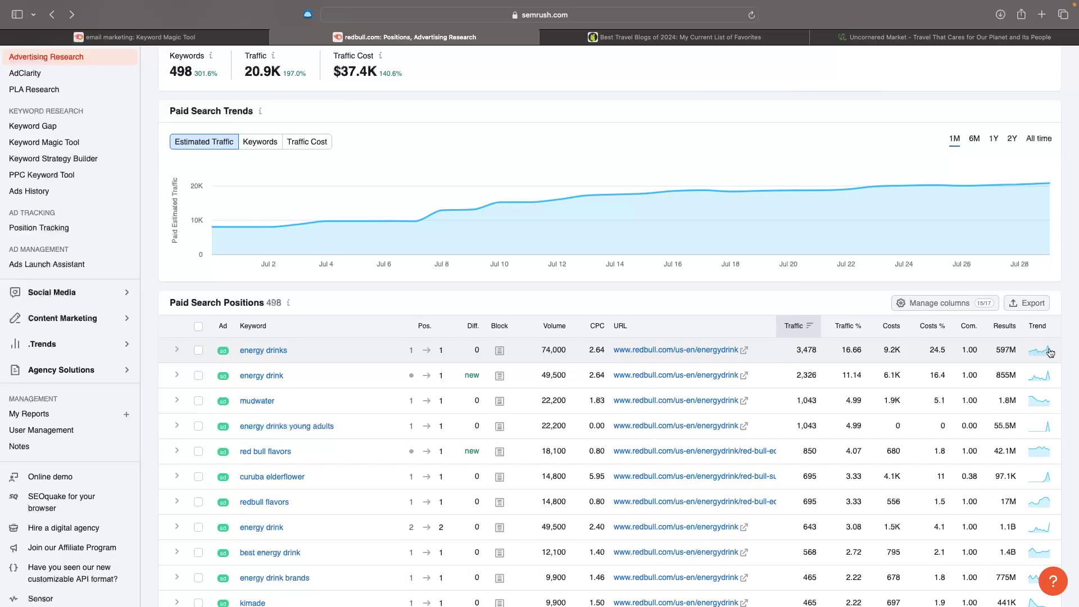
# Browse redbull.com's 320 ad copies in the Ads Copies report, led by a 24-keyword ad
pyautogui.scroll(5, 1048, 356)
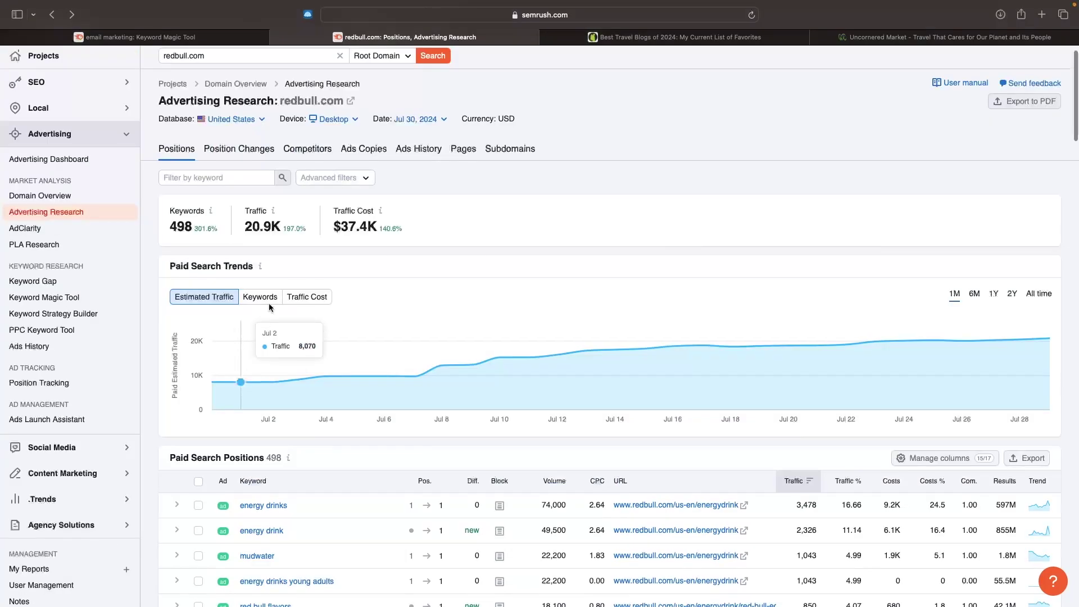
pyautogui.click(362, 147)
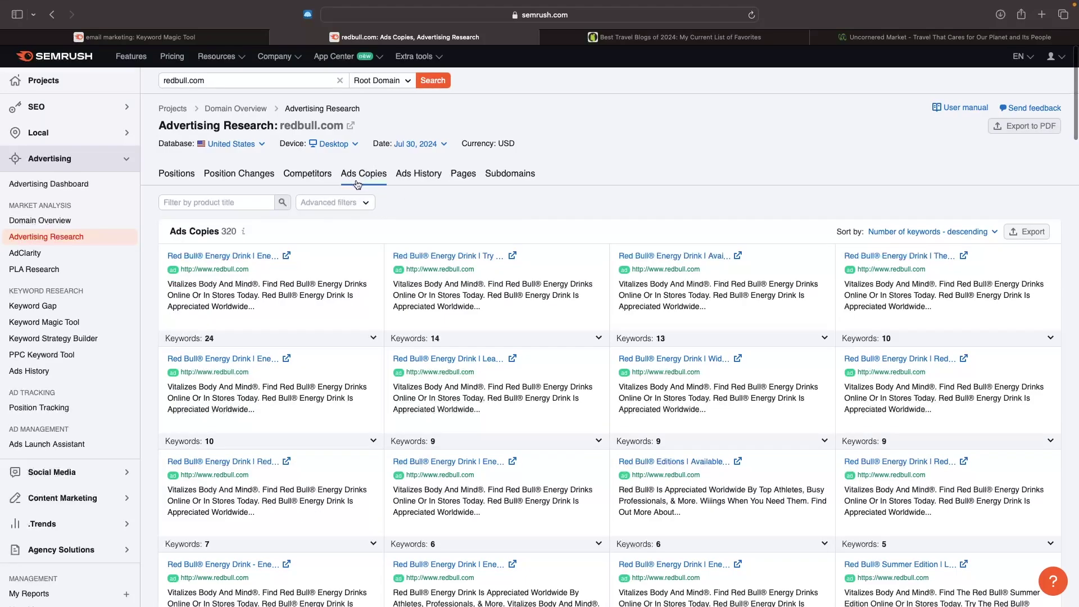
pyautogui.scroll(-1, 357, 184)
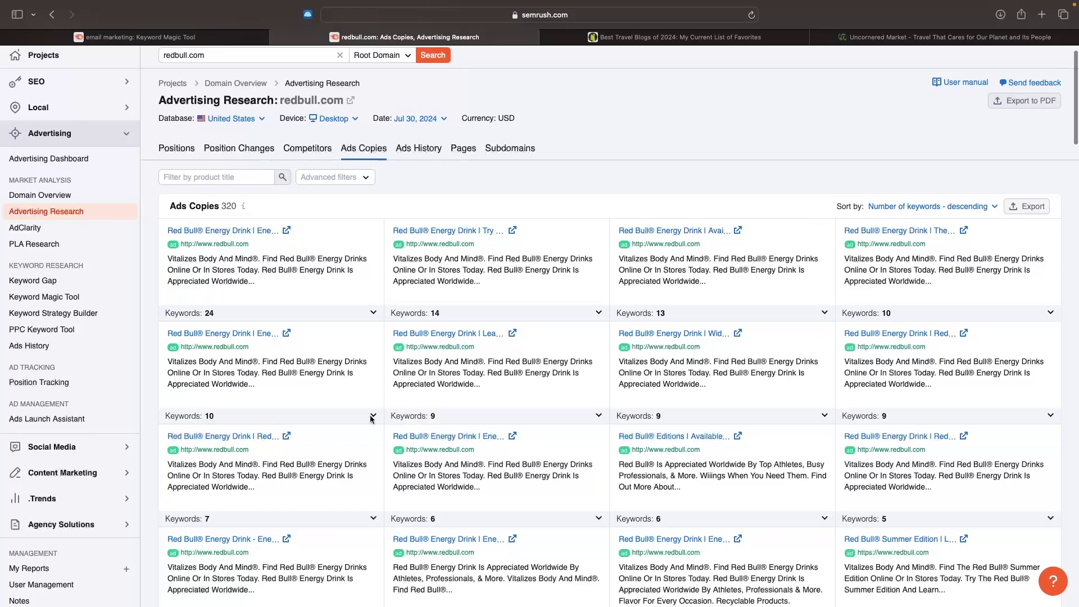
pyautogui.scroll(-1, 510, 305)
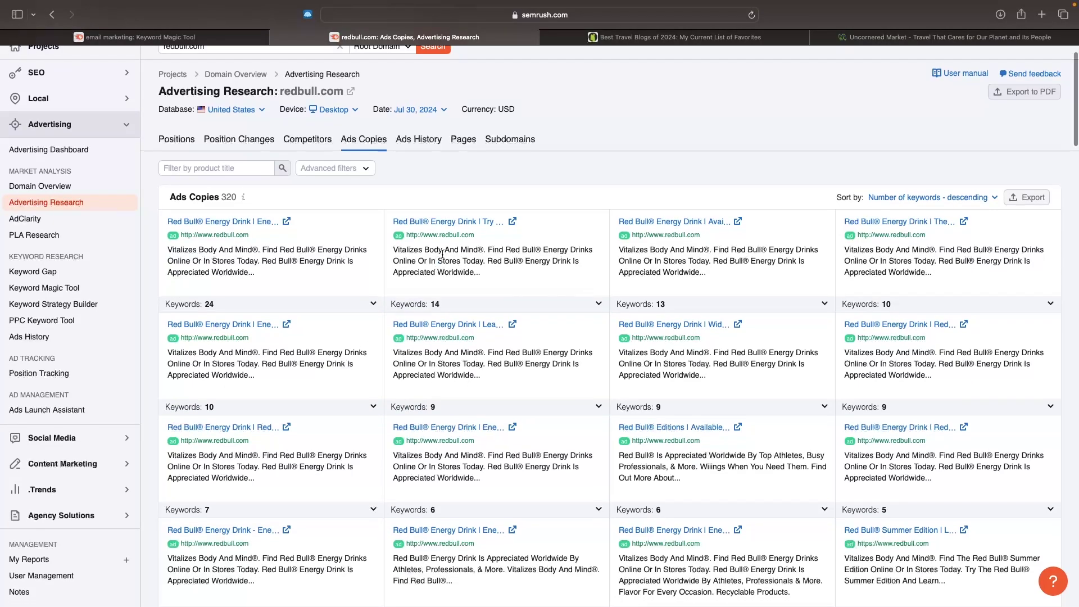
pyautogui.scroll(-8, 471, 357)
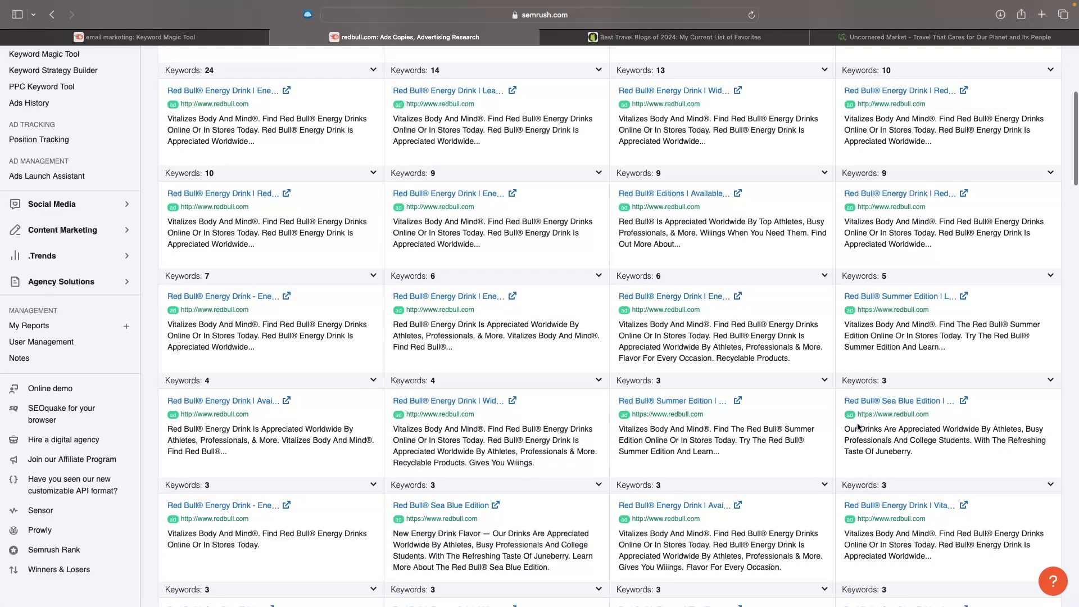
pyautogui.moveTo(838, 432); pyautogui.dragTo(920, 450)
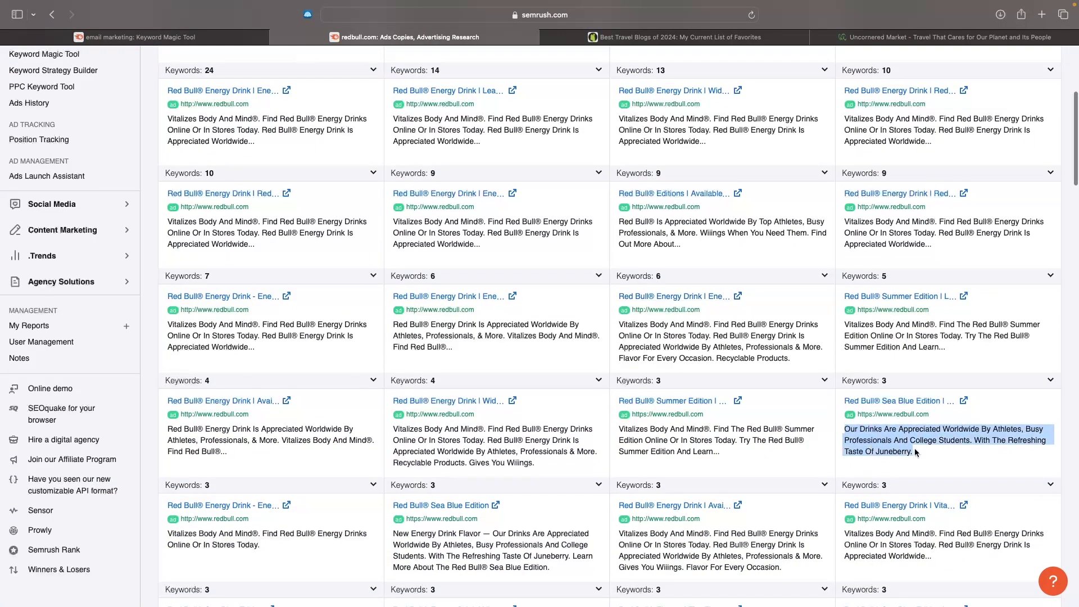
pyautogui.click(919, 450)
pyautogui.scroll(1, 899, 416)
pyautogui.scroll(8, 612, 177)
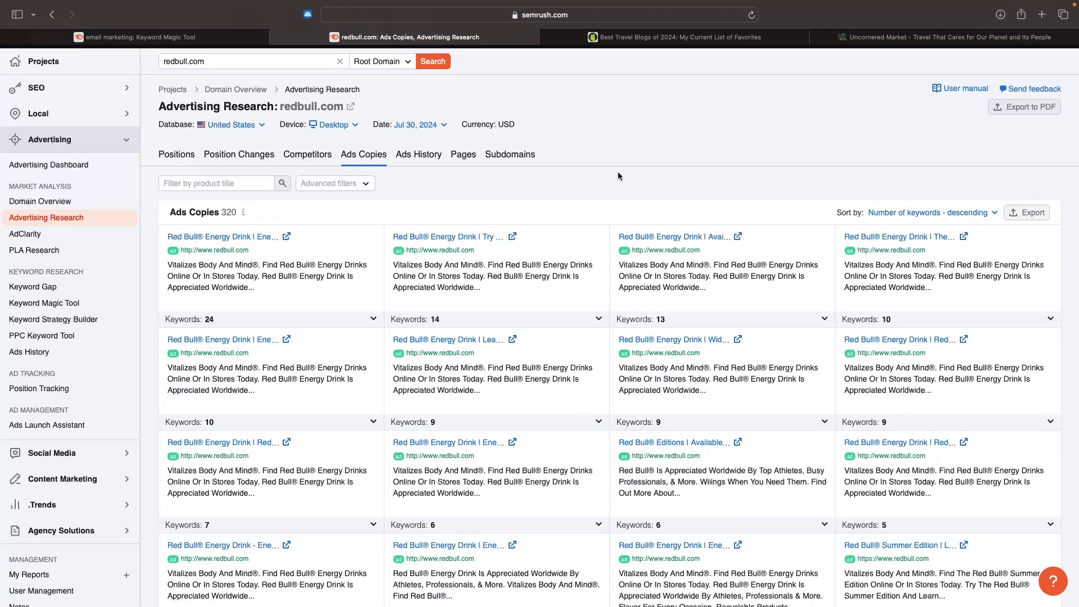
# From Projects, open the Social Poster page under the Social Media tools
pyautogui.click(43, 61)
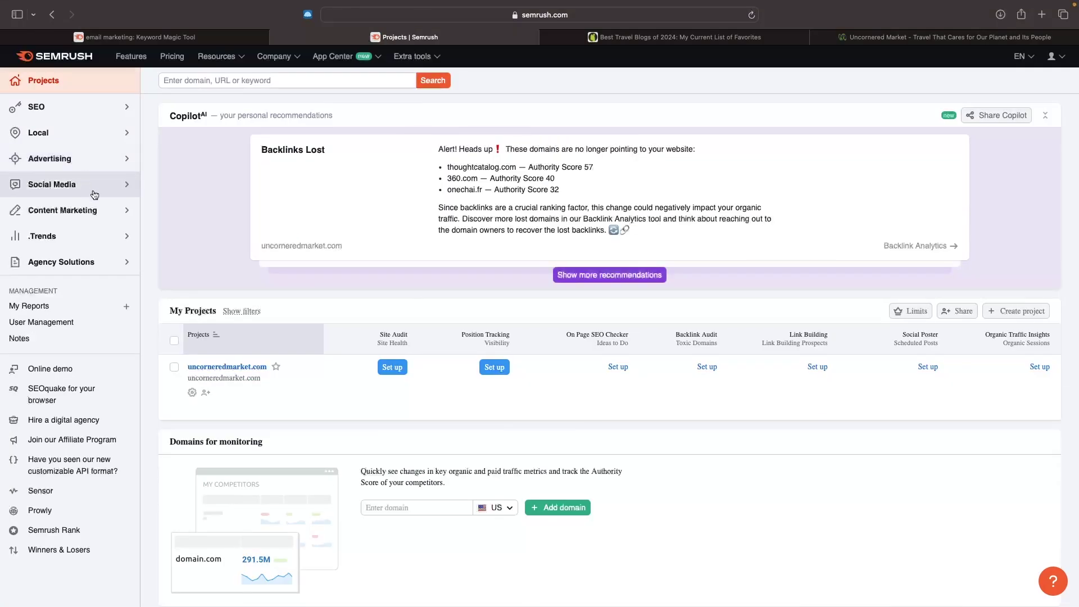
pyautogui.click(59, 186)
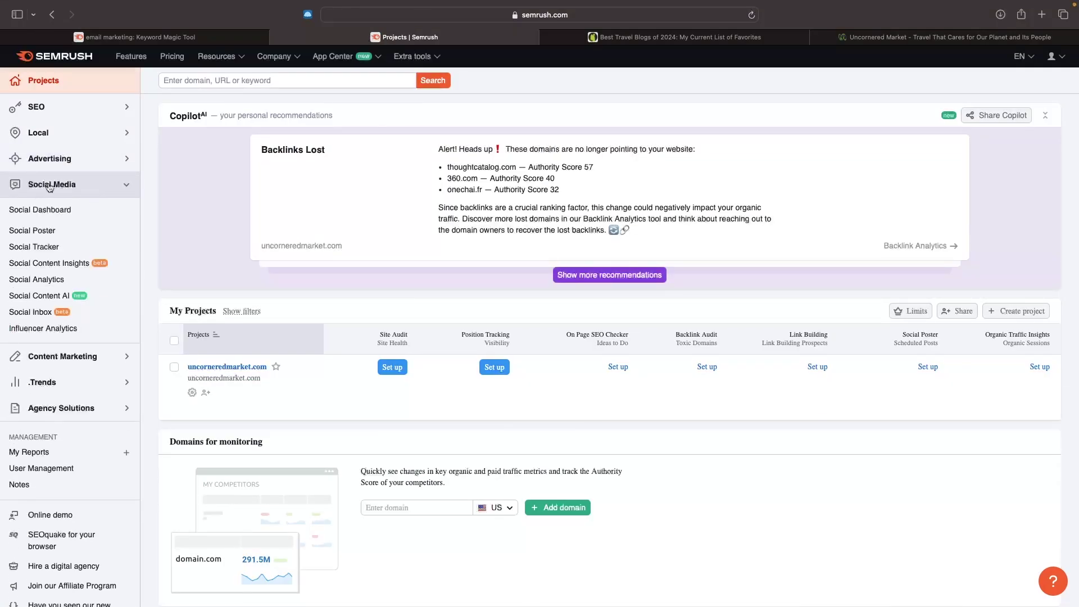
pyautogui.click(18, 236)
pyautogui.scroll(-10, 425, 219)
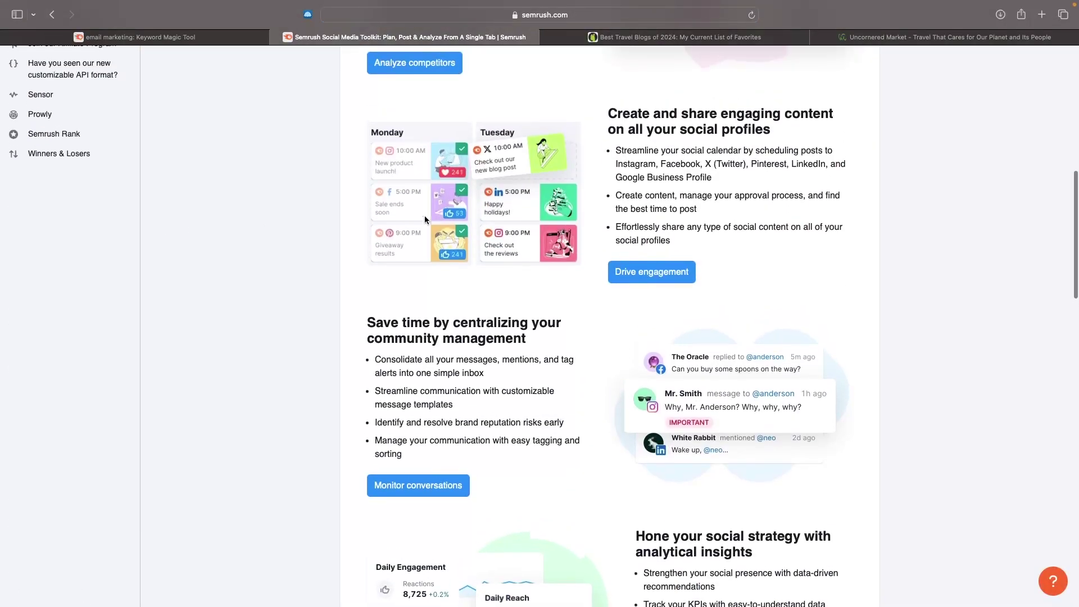
pyautogui.scroll(3, 424, 214)
# Review the $29.99/month Social Media Toolkit trial offer, then swap the sidebar to Content Marketing tools
pyautogui.moveTo(585, 283); pyautogui.dragTo(733, 403)
pyautogui.click(734, 403)
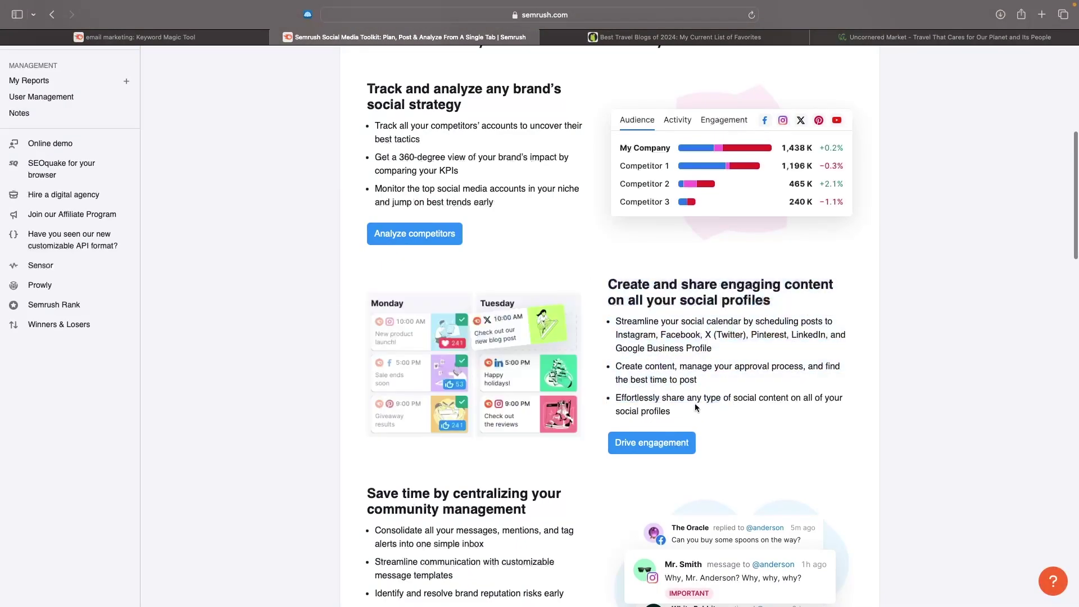
pyautogui.scroll(2, 732, 383)
pyautogui.moveTo(367, 139); pyautogui.dragTo(517, 274)
pyautogui.click(517, 274)
pyautogui.scroll(-5, 546, 261)
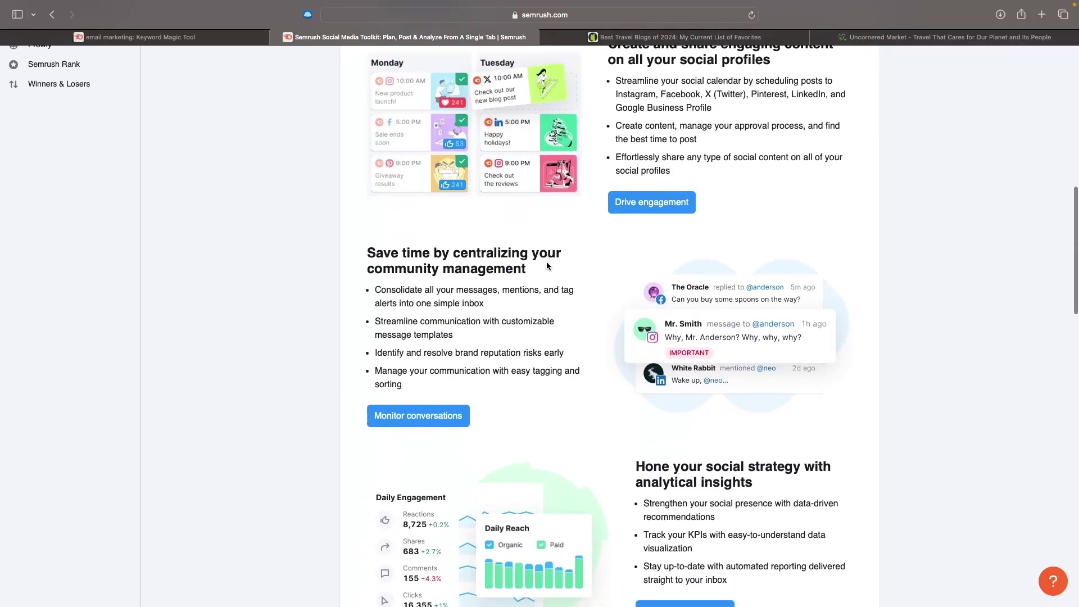
pyautogui.scroll(-1, 580, 271)
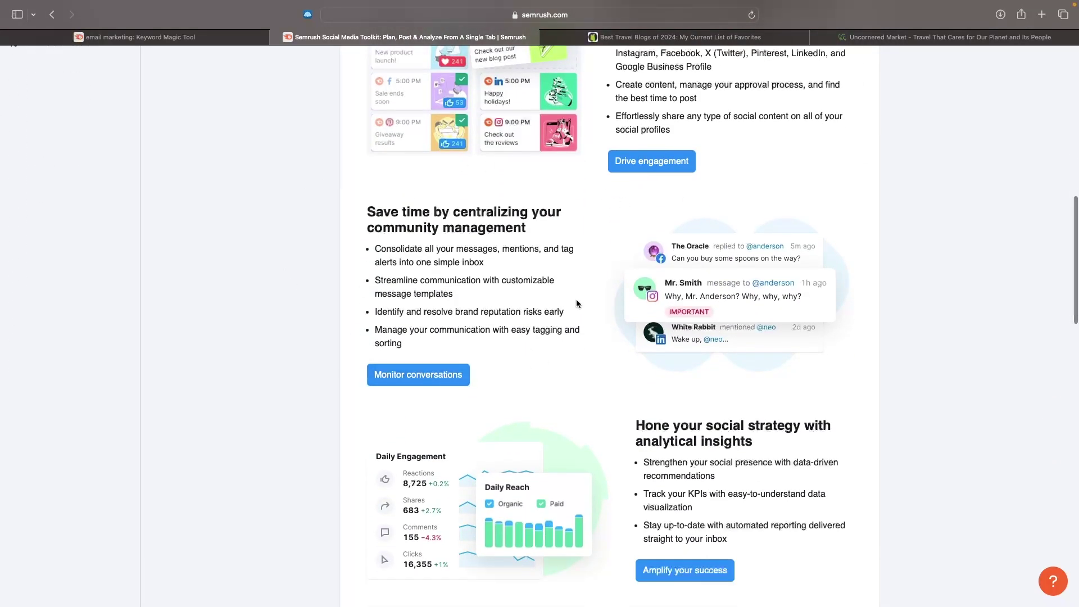
pyautogui.scroll(-2, 573, 295)
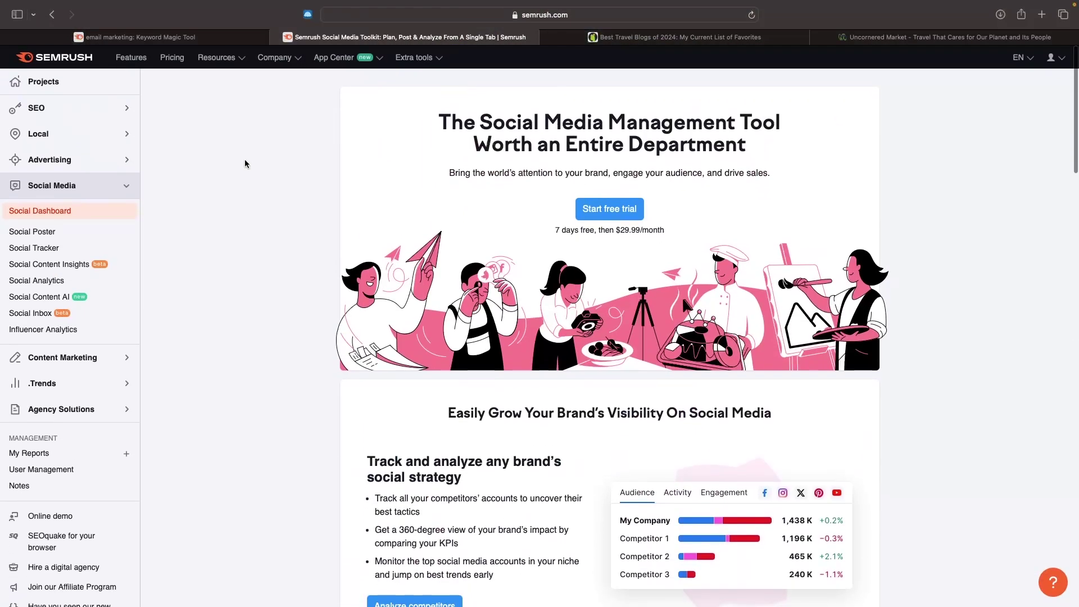
pyautogui.click(81, 188)
pyautogui.click(39, 210)
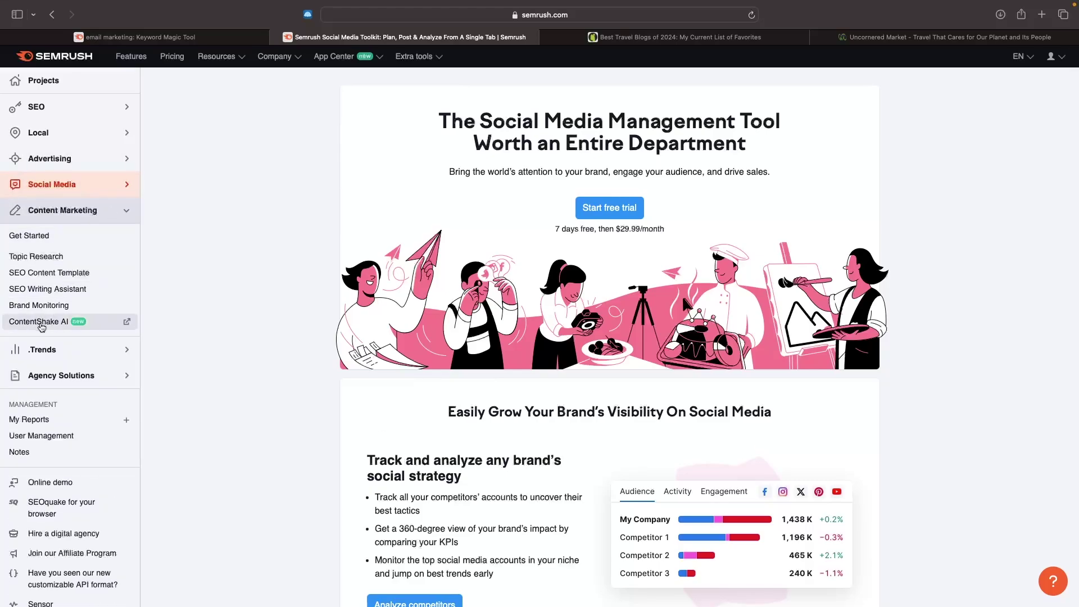
# Open Topic Research, collapse Content Marketing, and expand the SEO and Advertising sidebar groups
pyautogui.click(34, 257)
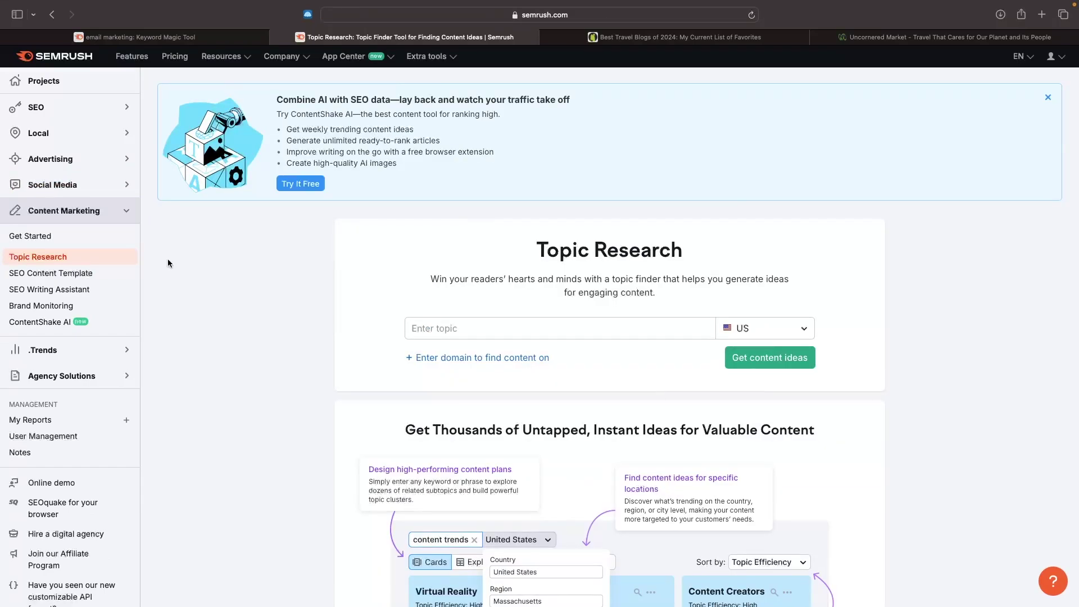
pyautogui.click(117, 217)
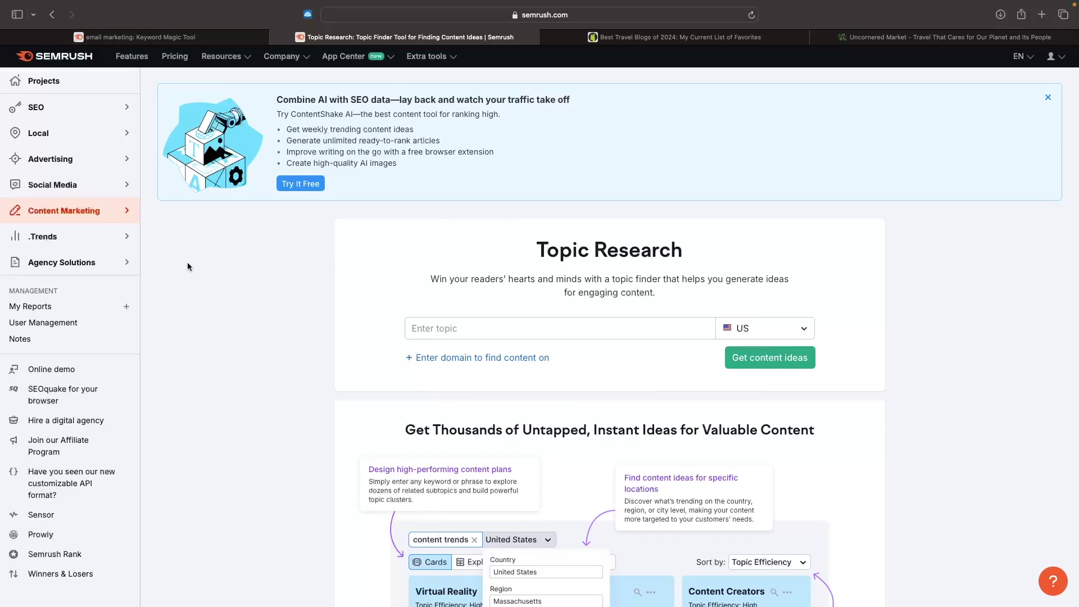
pyautogui.click(93, 115)
pyautogui.scroll(-5, 283, 369)
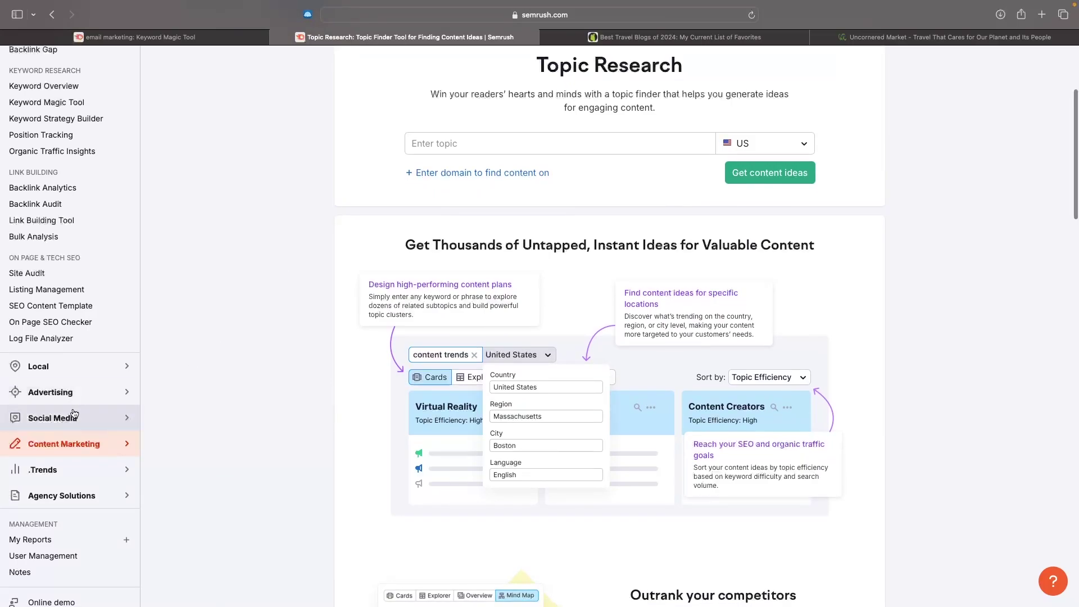
pyautogui.click(50, 392)
pyautogui.scroll(5, 195, 282)
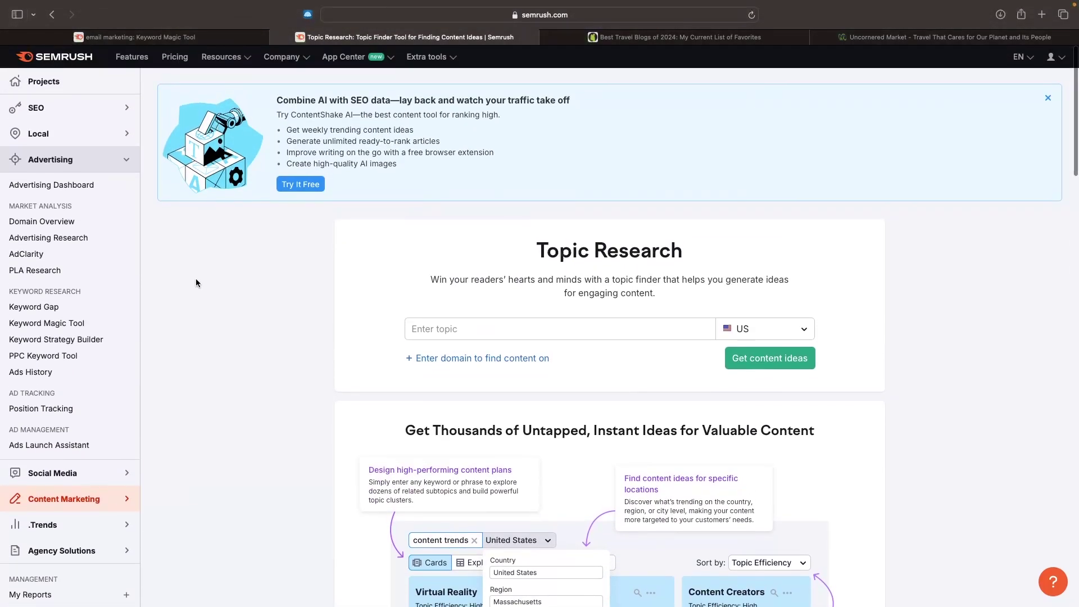